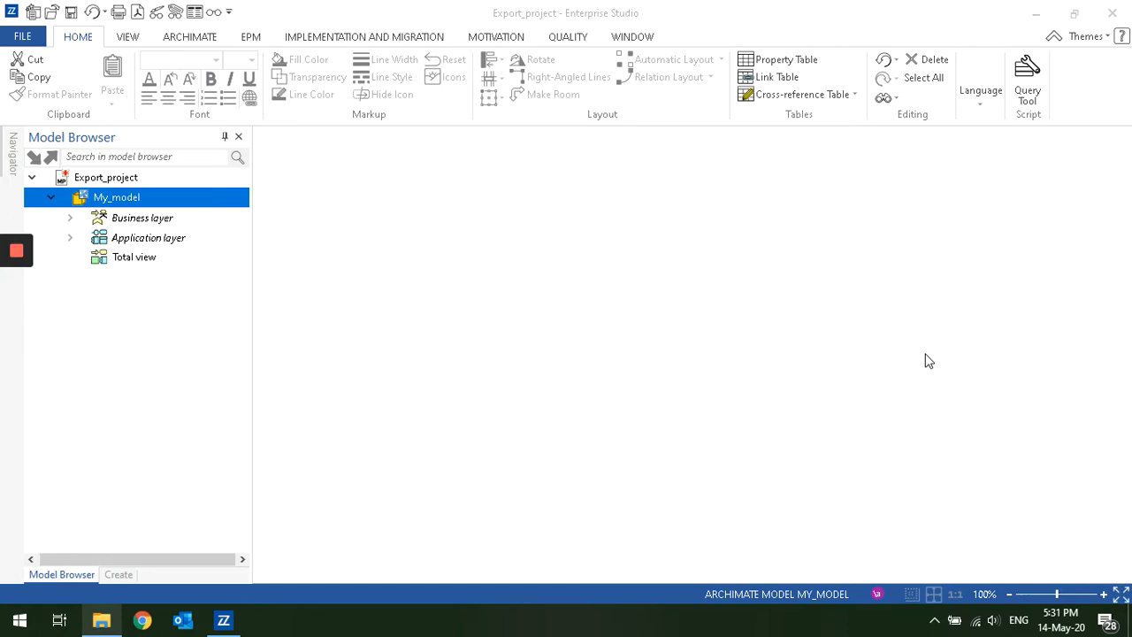
- Switch to the Word document and review the listed export steps, from adding a connection to creating relations between the mapping elements
left_click(517, 378)
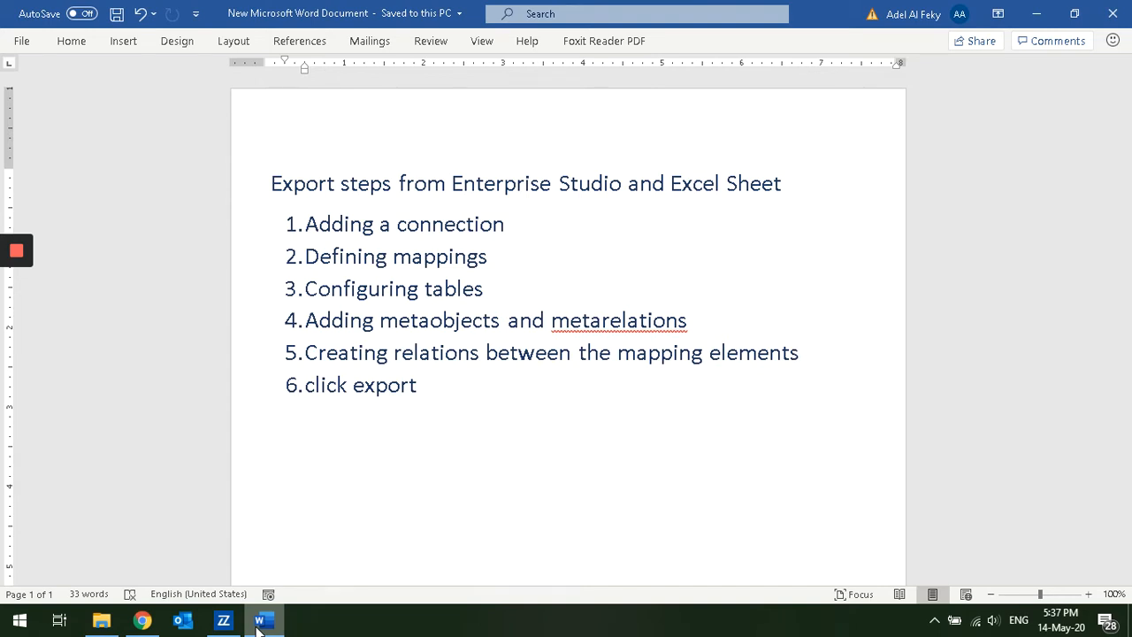
triple_click(366, 224)
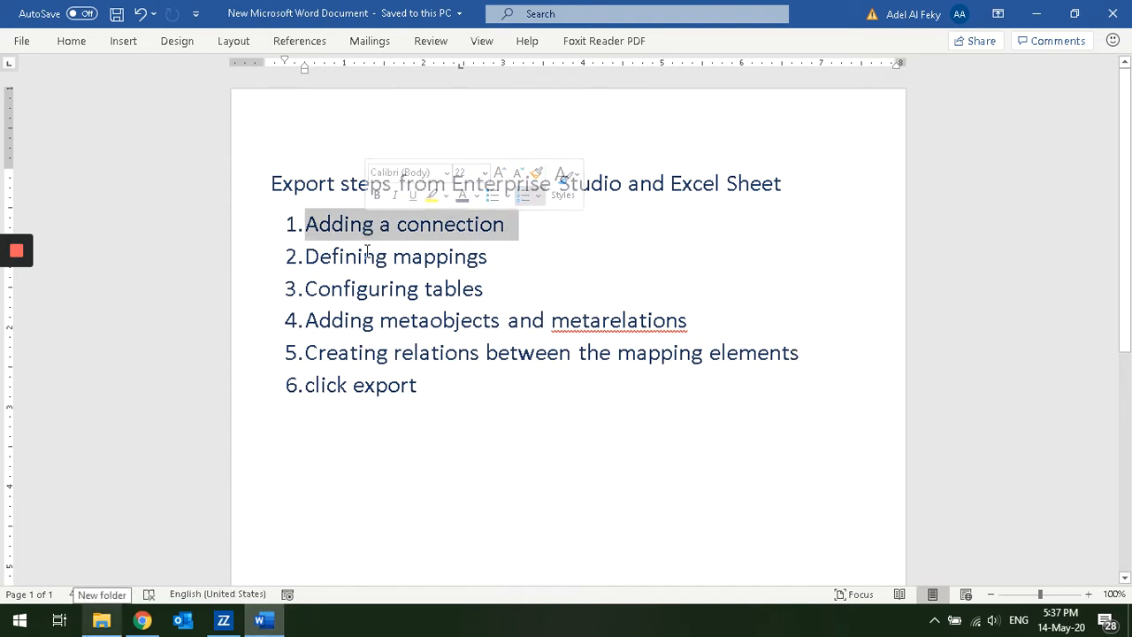
double_click(362, 259)
left_click(362, 259)
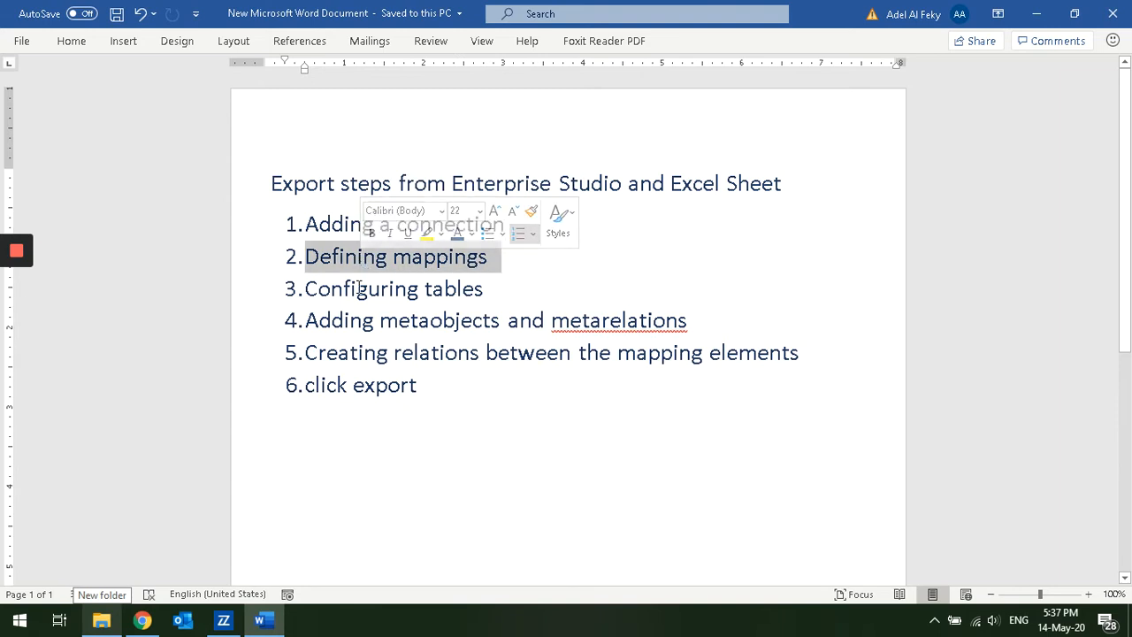
triple_click(361, 290)
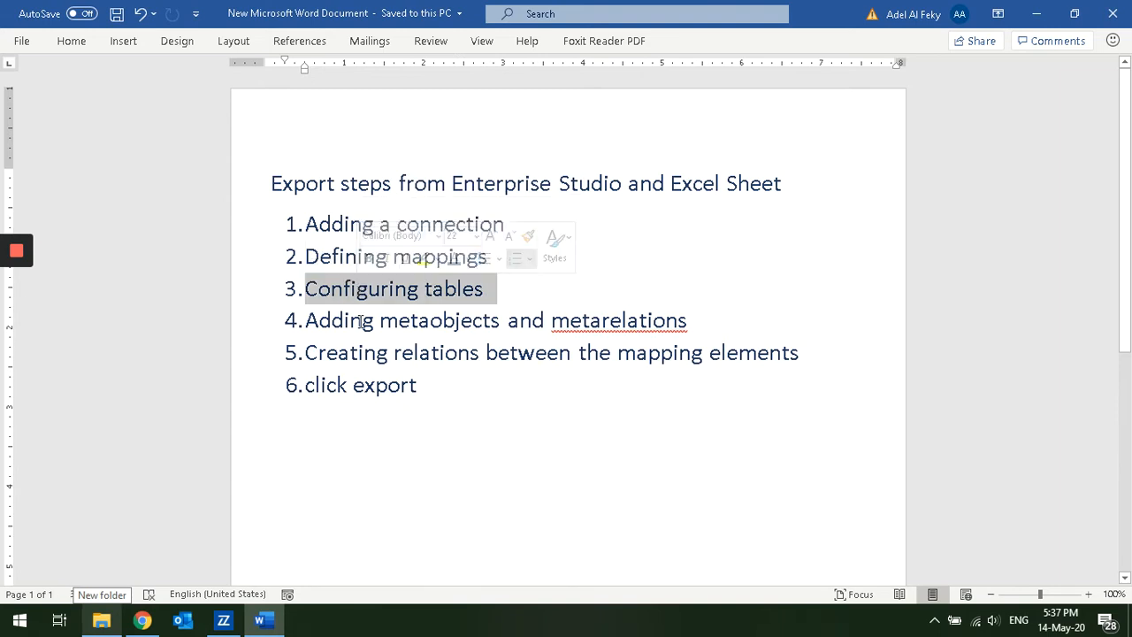
double_click(361, 321)
left_click(361, 321)
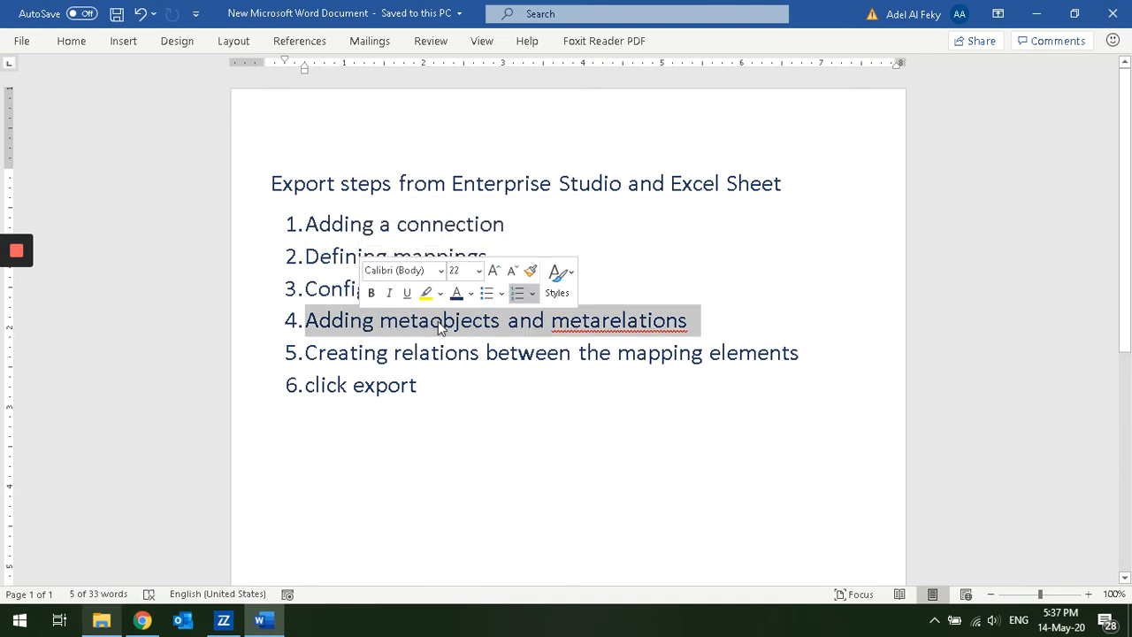
left_click(368, 358)
double_click(368, 358)
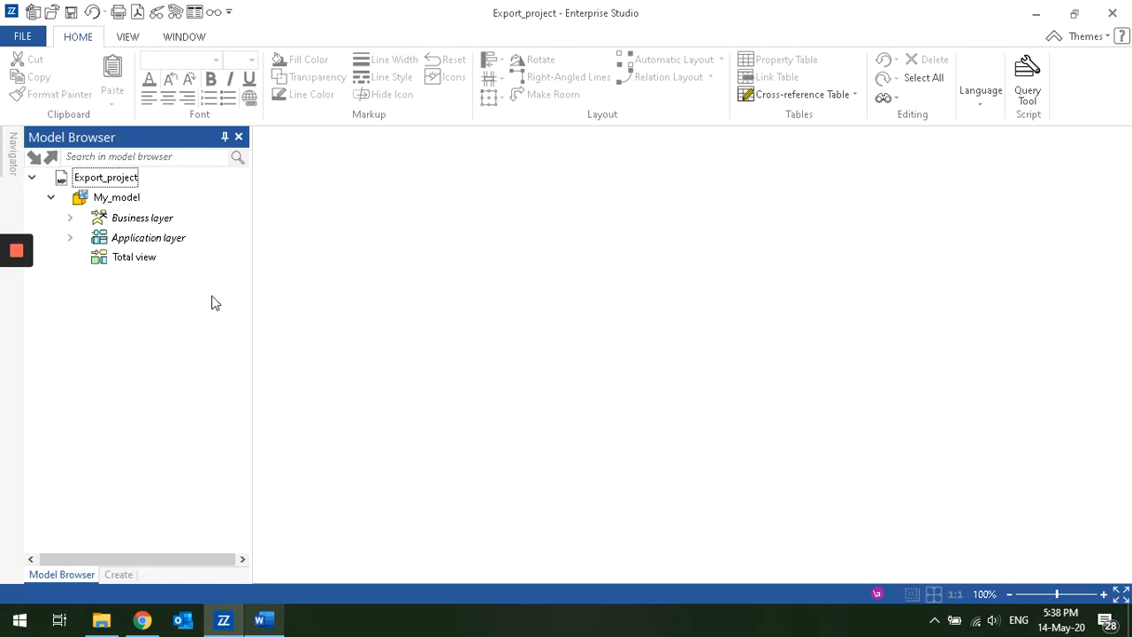
- Create an empty connection model with connection view in Export_project and name it Test_connection
left_click(108, 181)
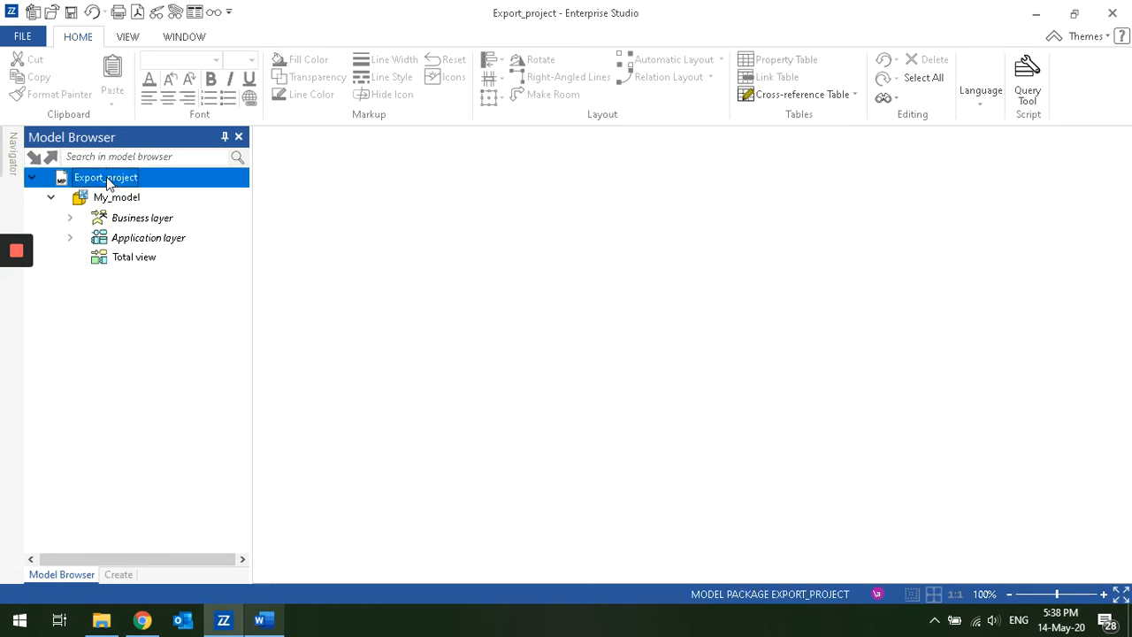
right_click(108, 183)
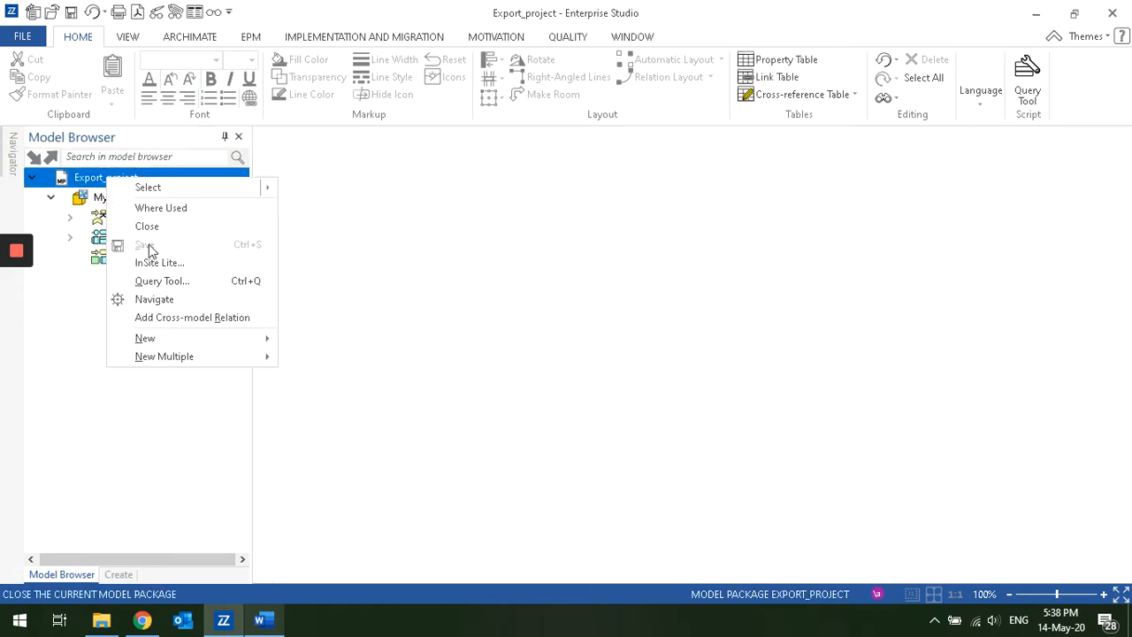
mouse_move(199, 339)
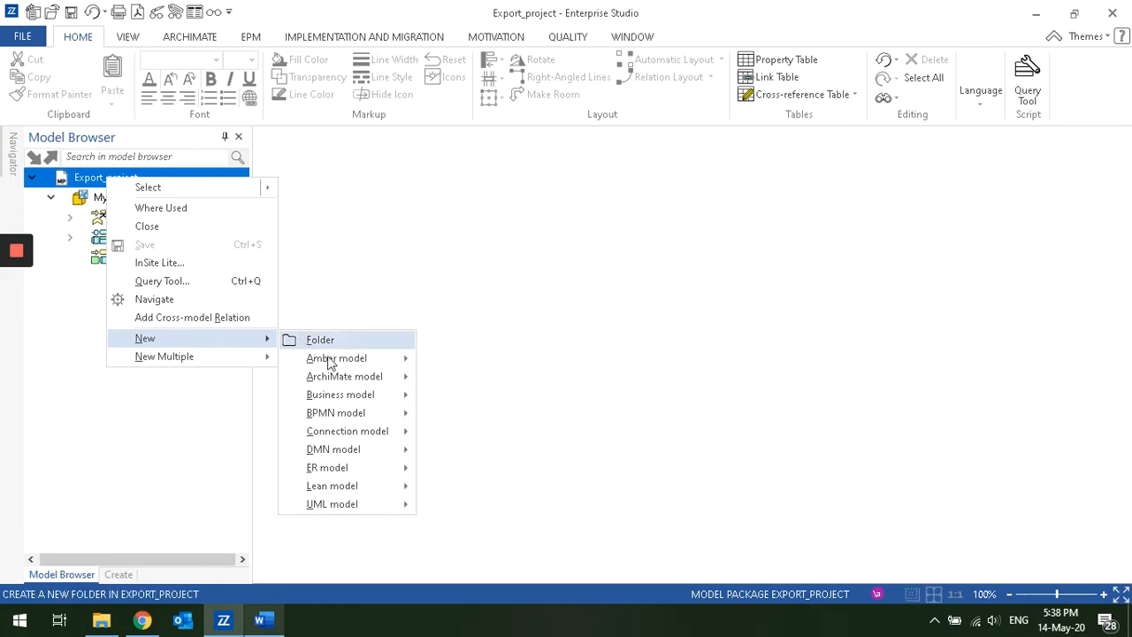
mouse_move(368, 436)
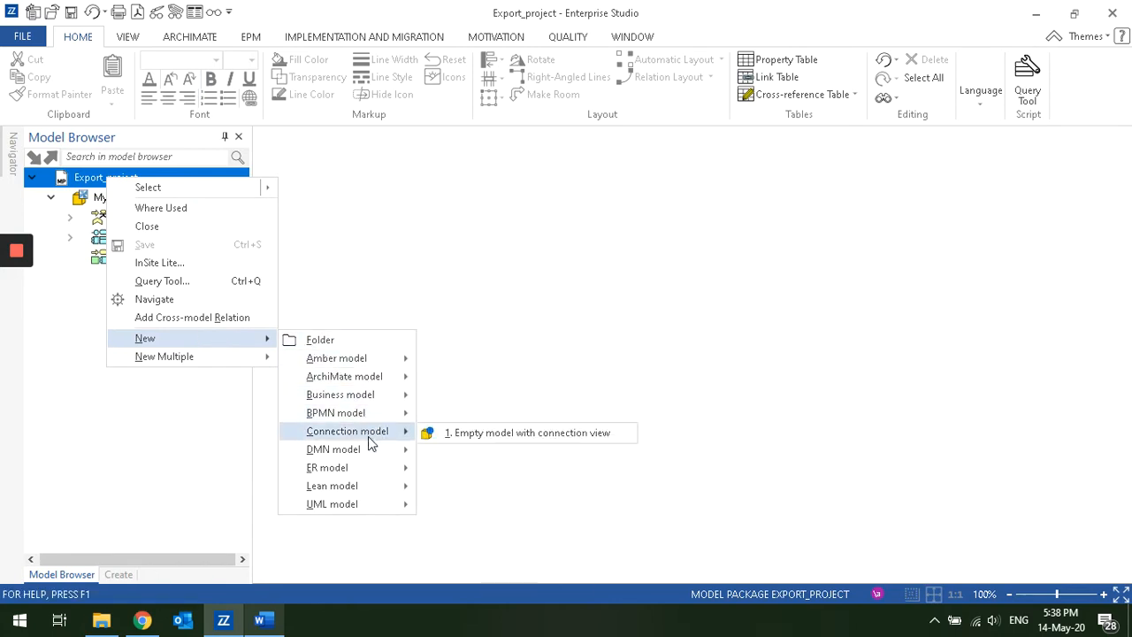
left_click(497, 437)
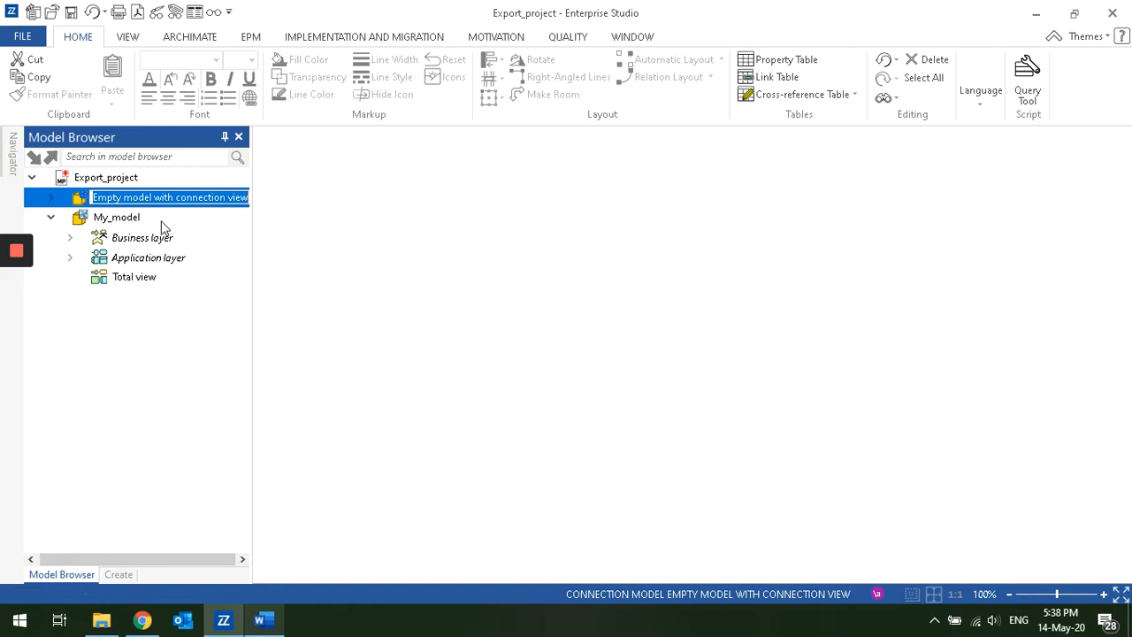
type("Test")
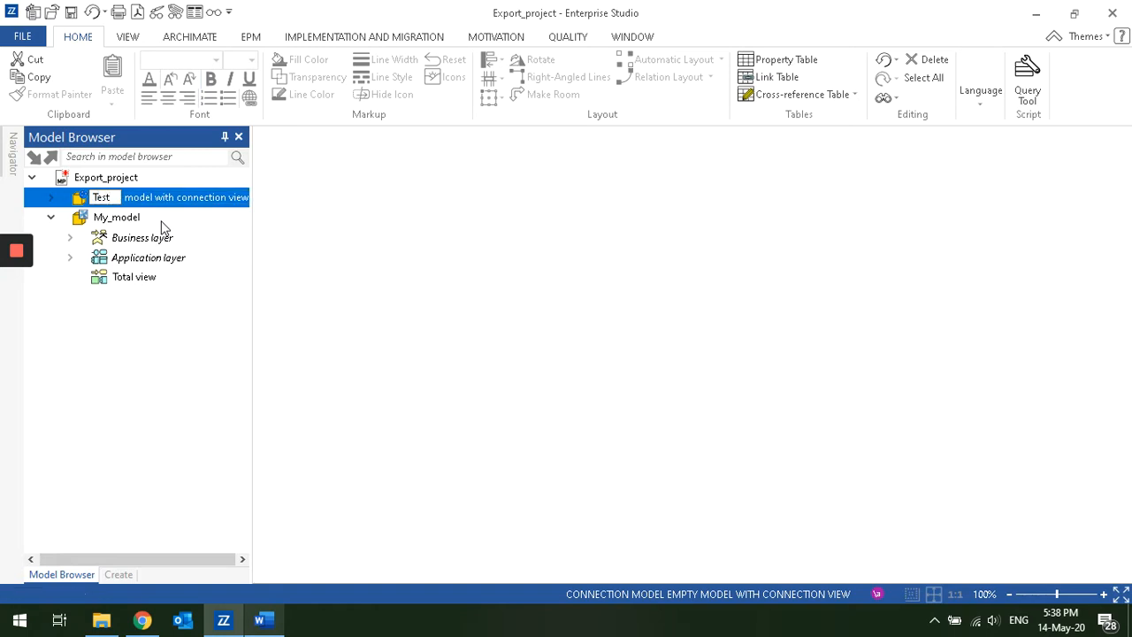
type("_connection")
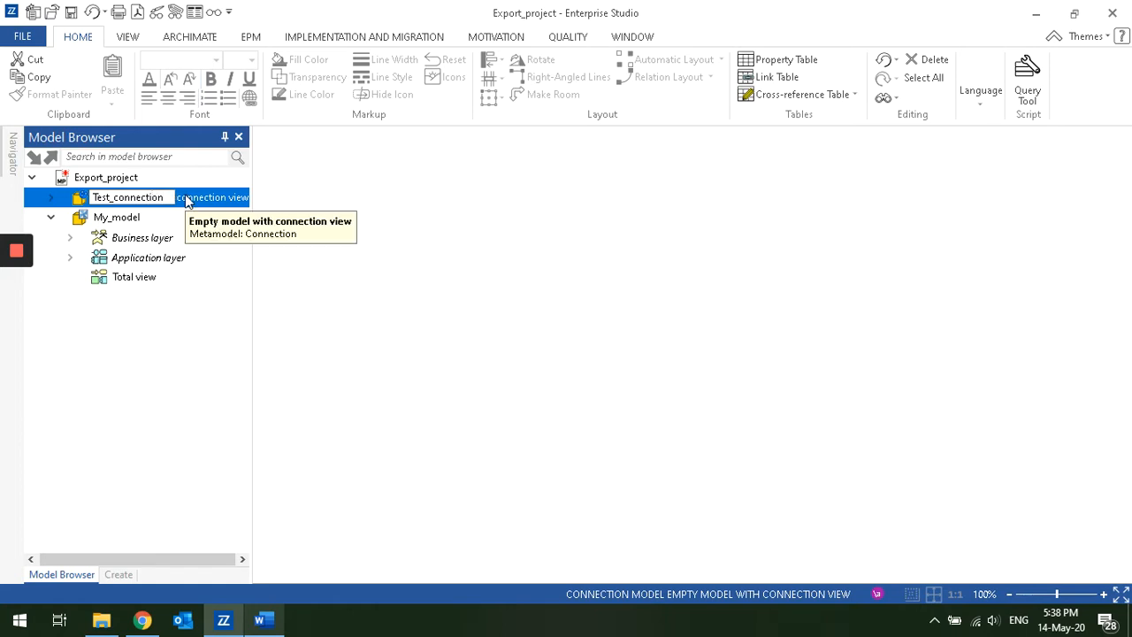
type("s")
key("BackSpace")
key("Return")
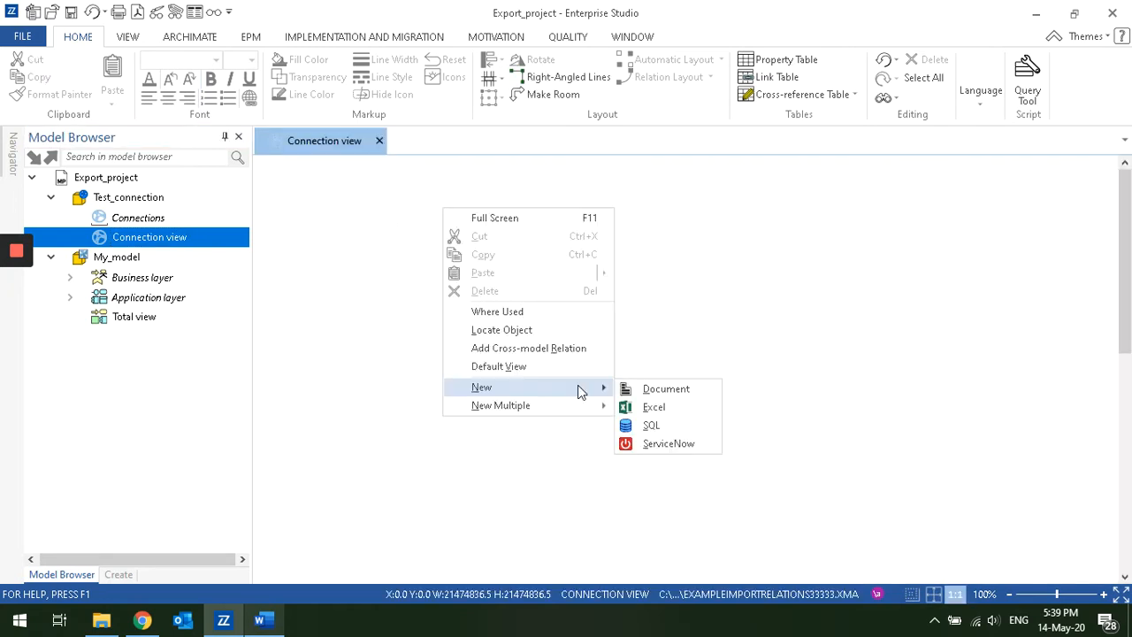
- Add an Excel object about 8.8 by 4.0 in size to the connection view and name it "Export my Project"
left_click(646, 409)
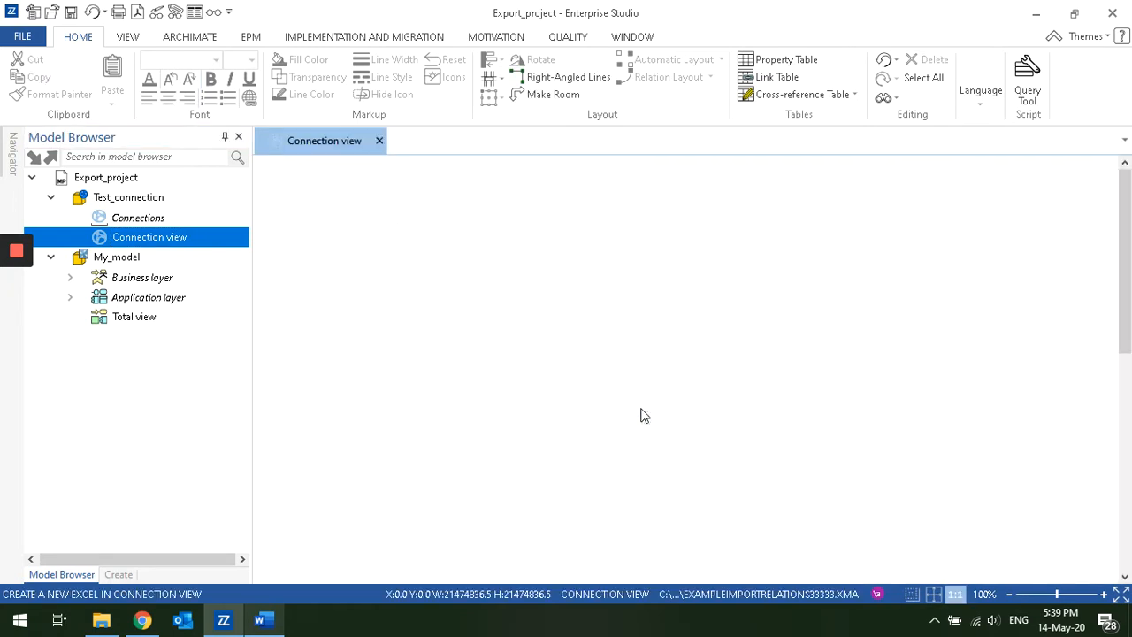
left_click_drag(566, 290, 718, 334)
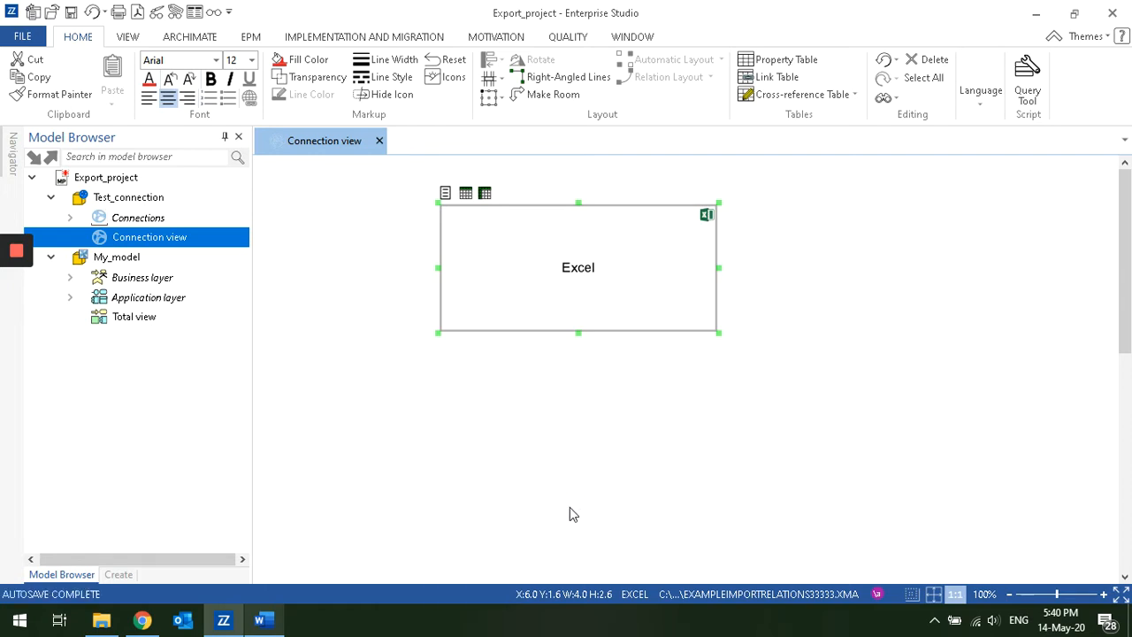
double_click(571, 290)
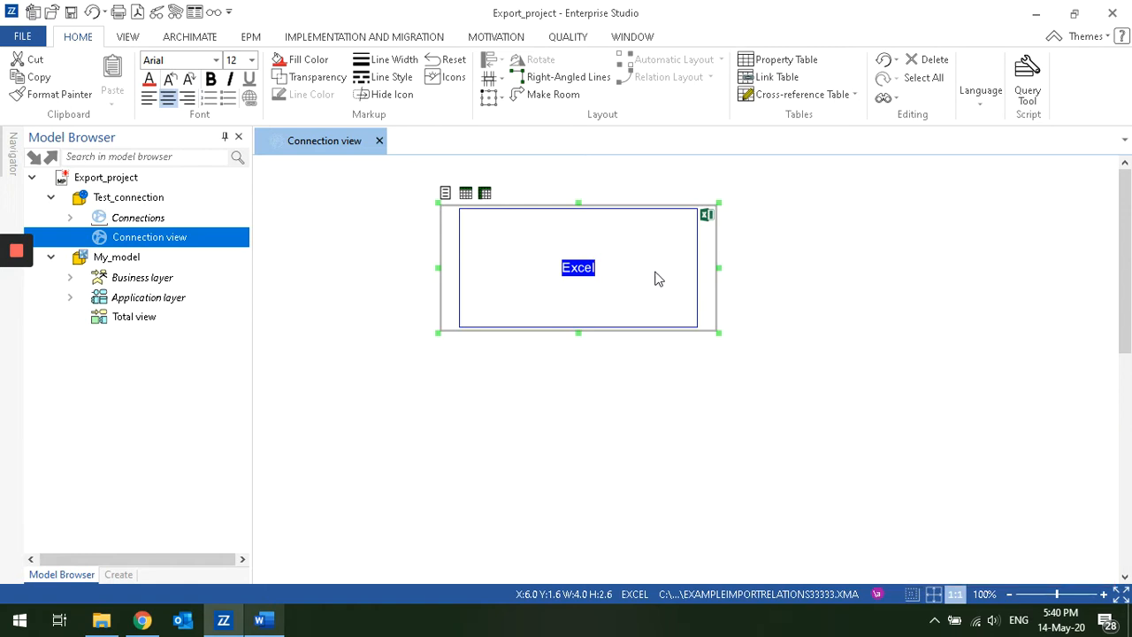
key("BackSpace")
type("Export my ")
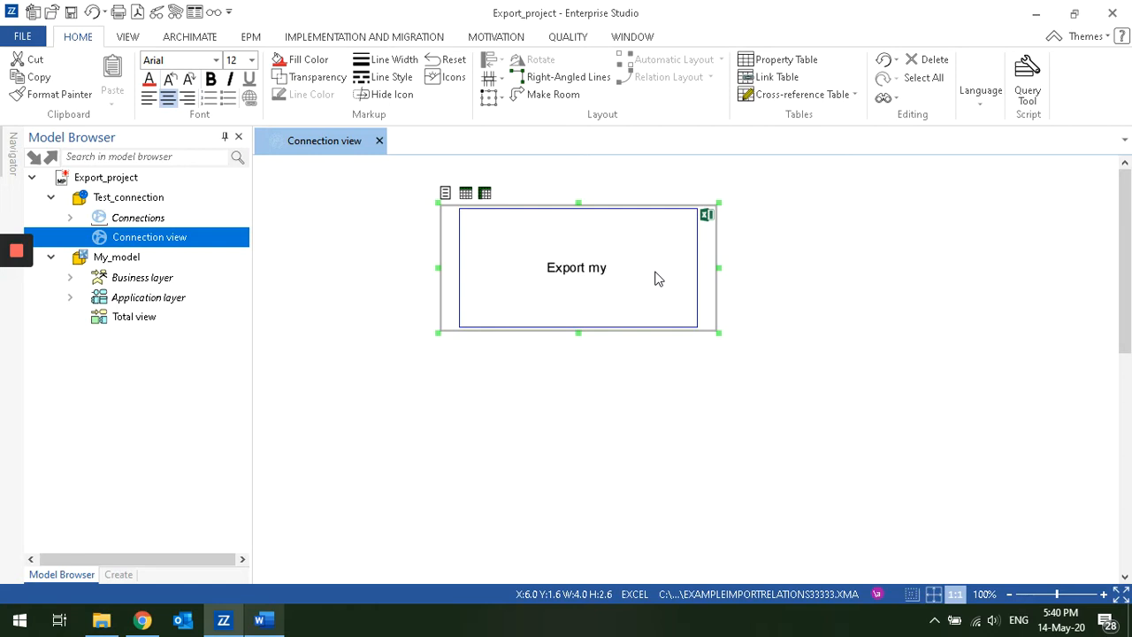
type("Project")
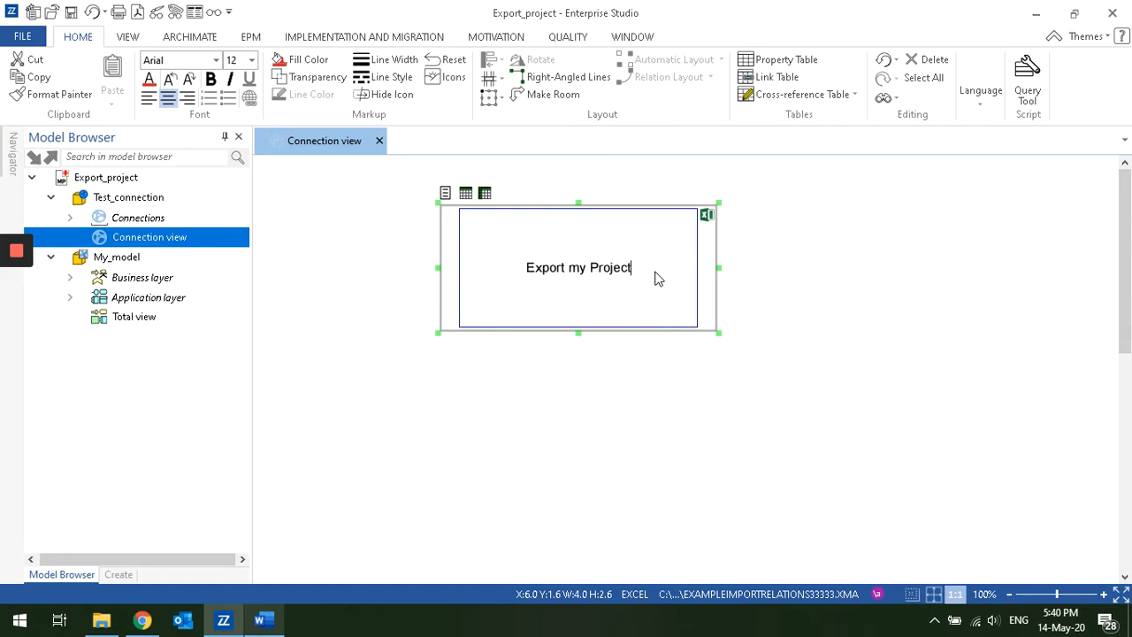
left_click(817, 293)
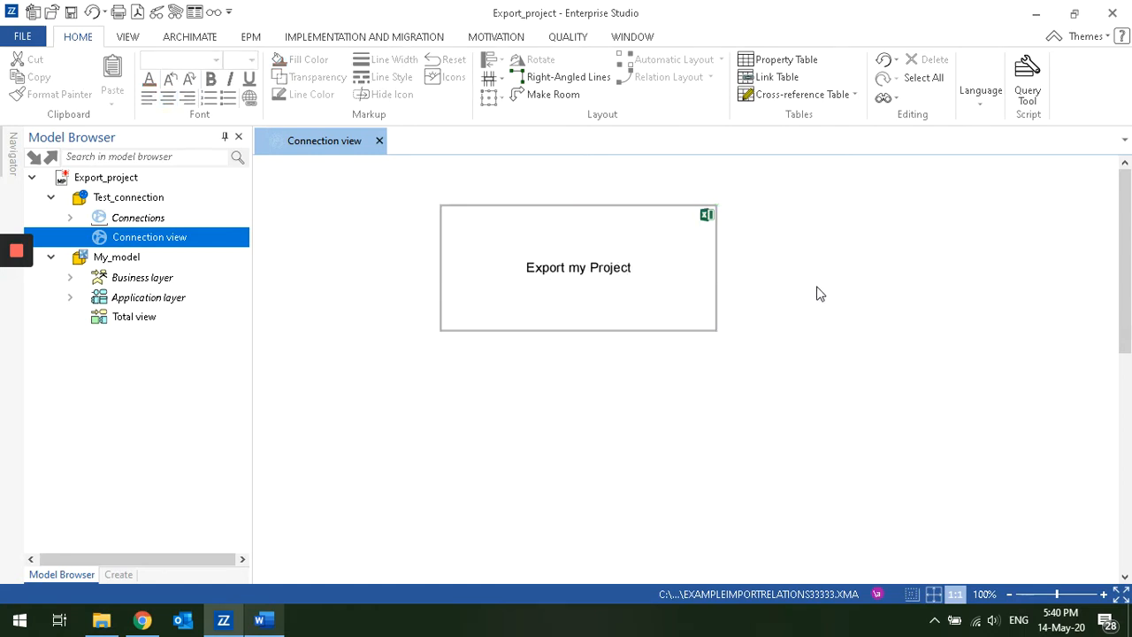
- Set the model context of the "Export my Project" Excel object to My_model in its general properties
left_click(594, 276)
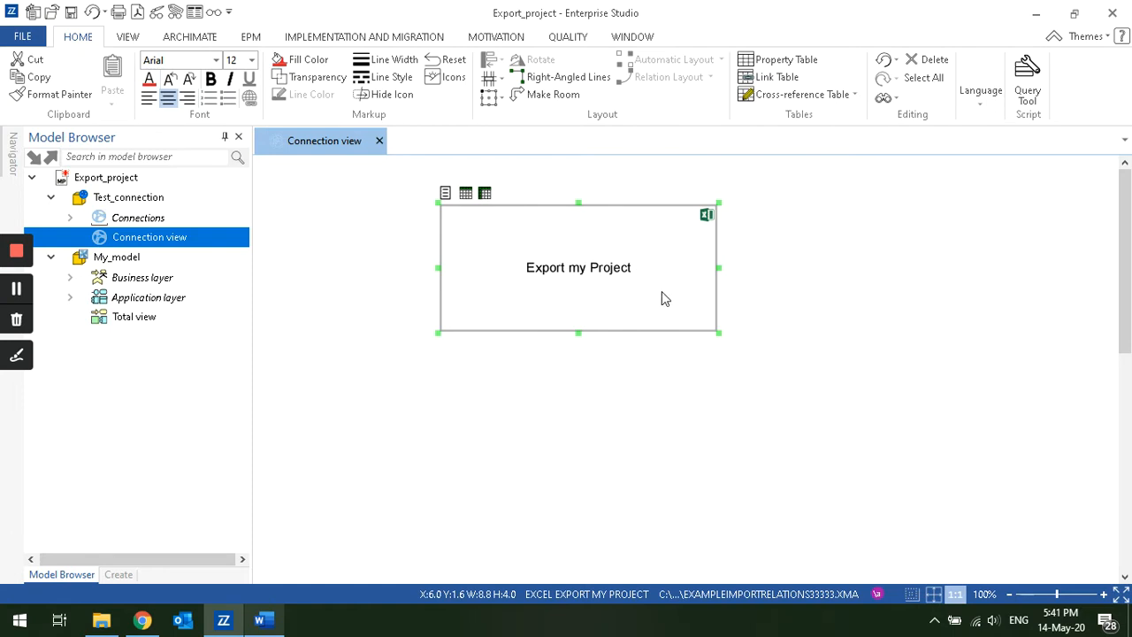
left_click(718, 437)
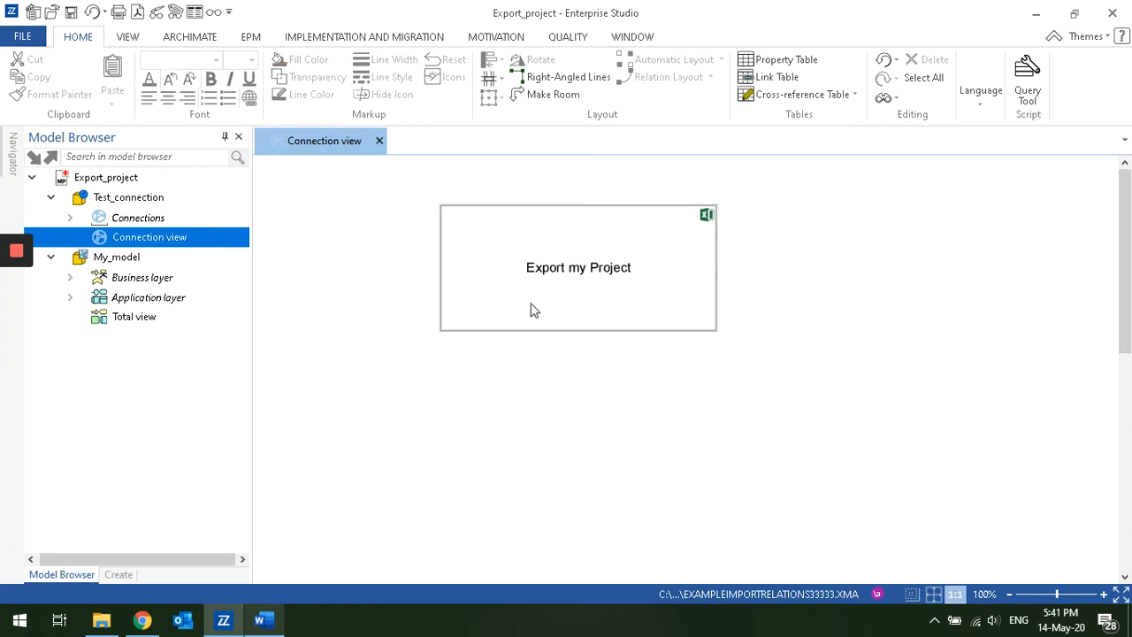
left_click(522, 281)
left_click(447, 194)
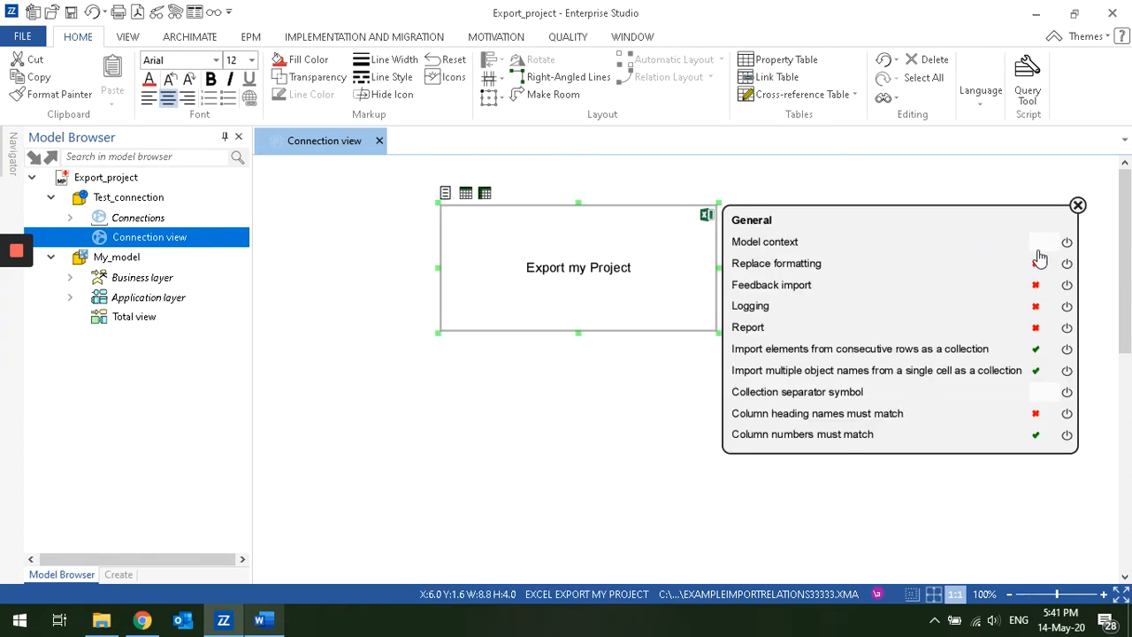
left_click(1046, 244)
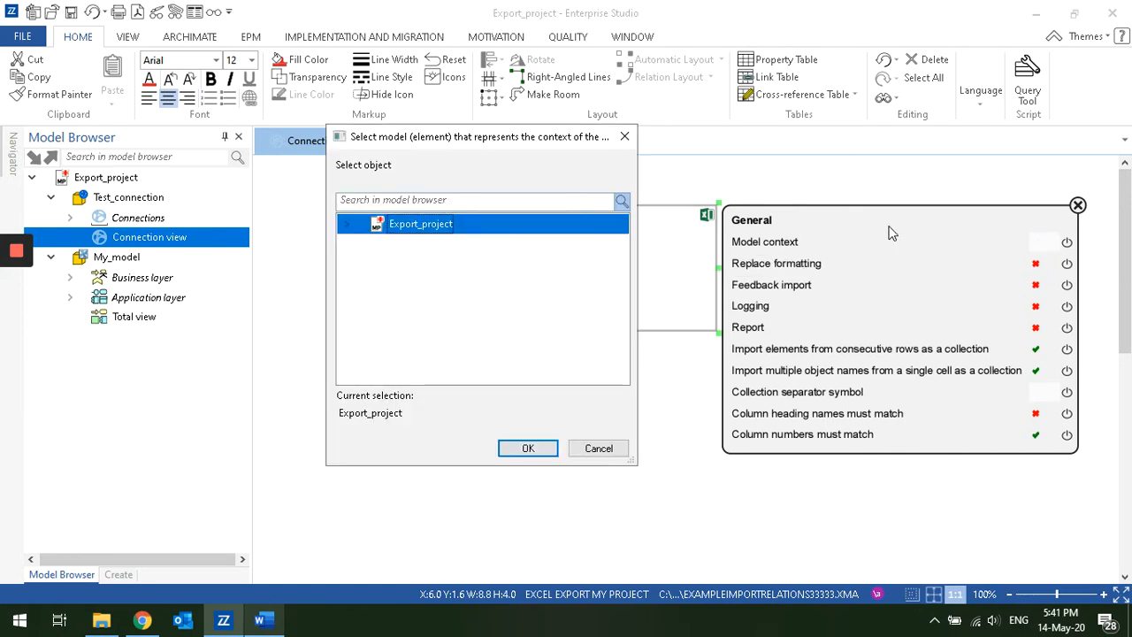
left_click(349, 228)
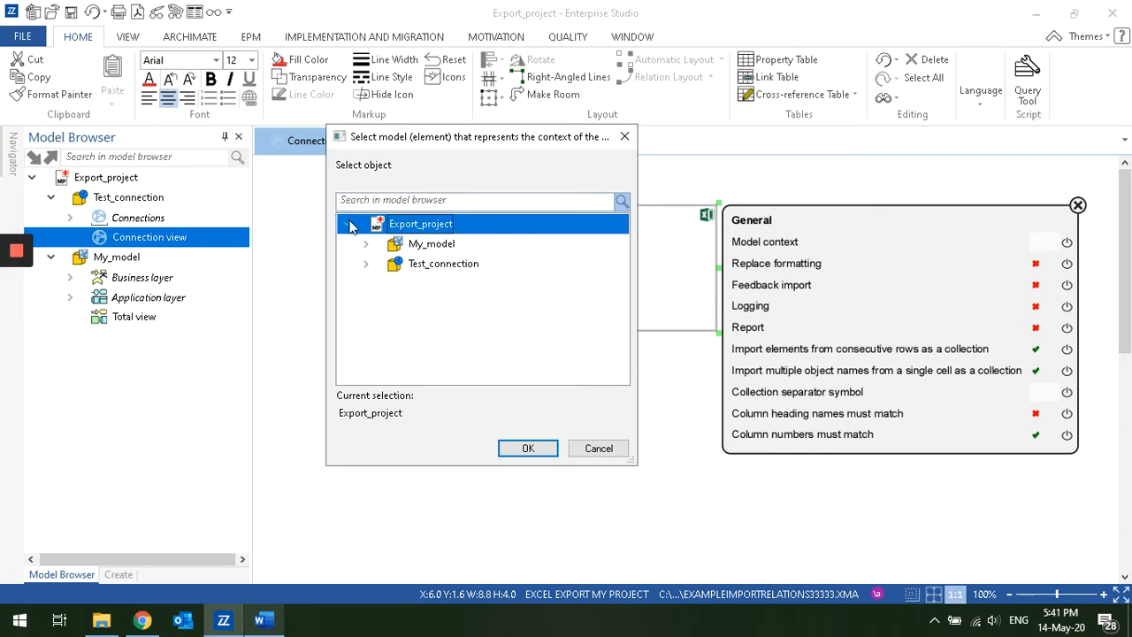
left_click(366, 265)
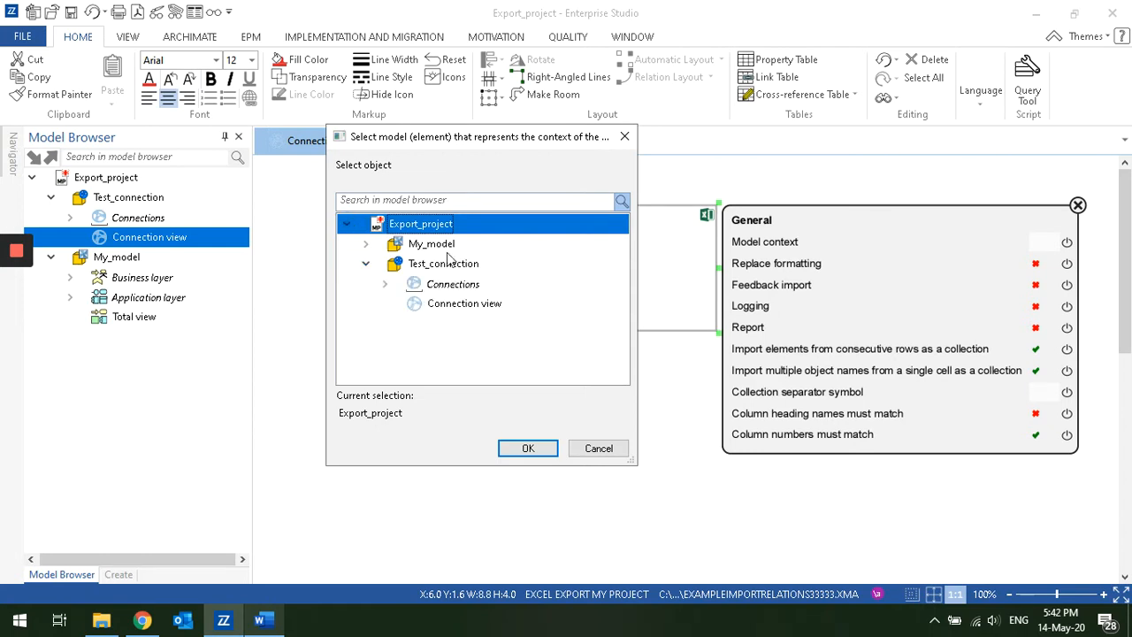
left_click(439, 247)
left_click(366, 244)
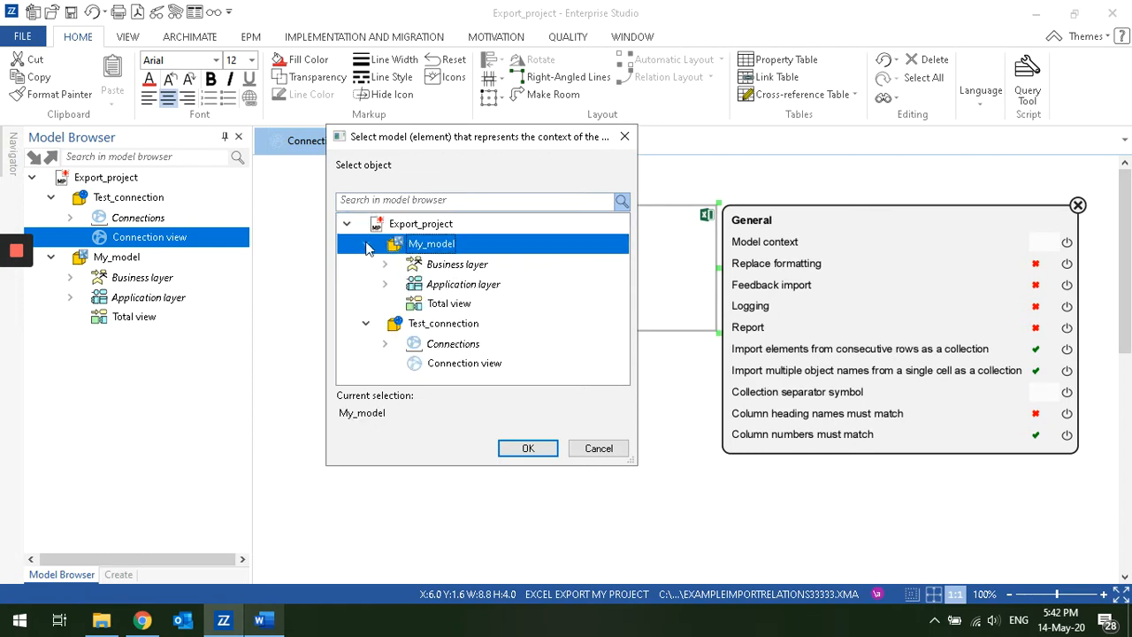
left_click(528, 449)
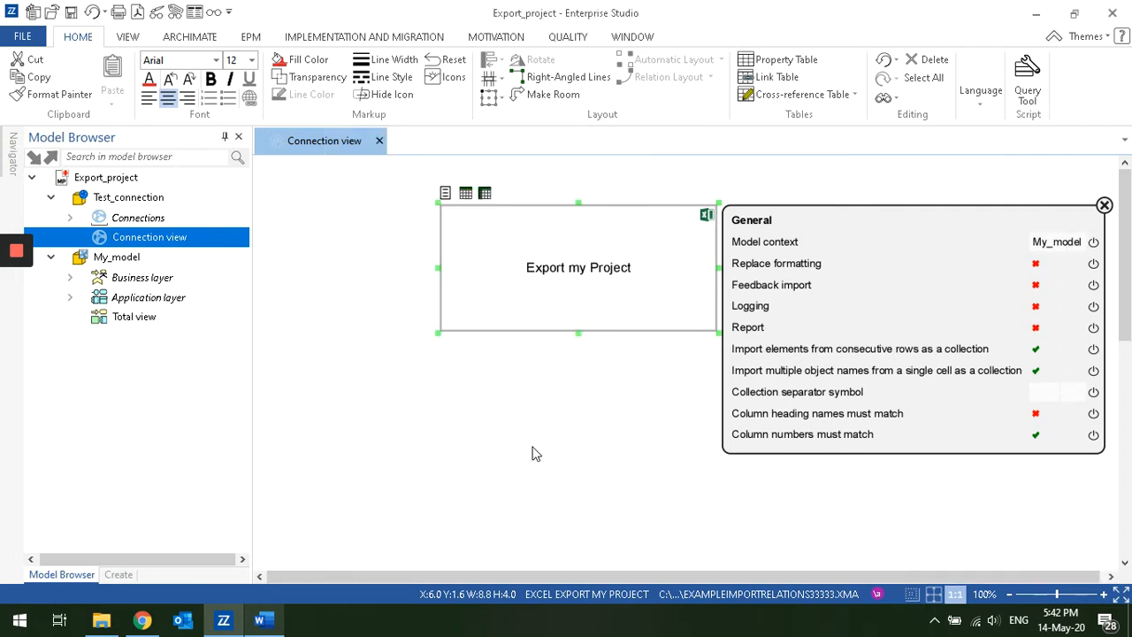
left_click(582, 296)
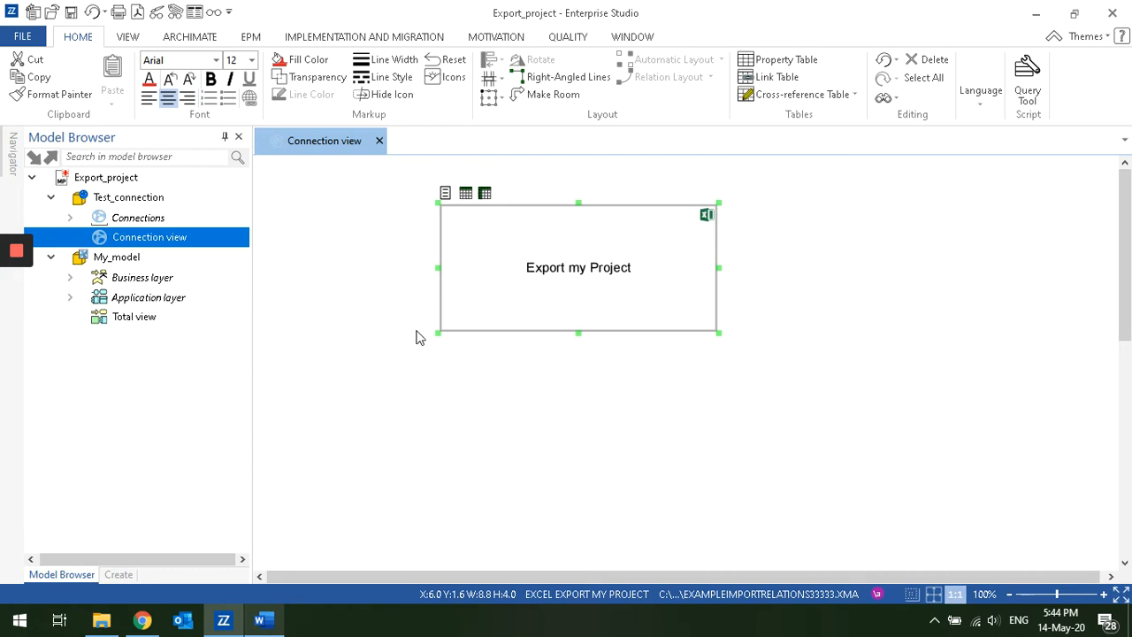
- Expand My_model's Business layer and Application layer in the model browser to examine the elements they contain
left_click(71, 278)
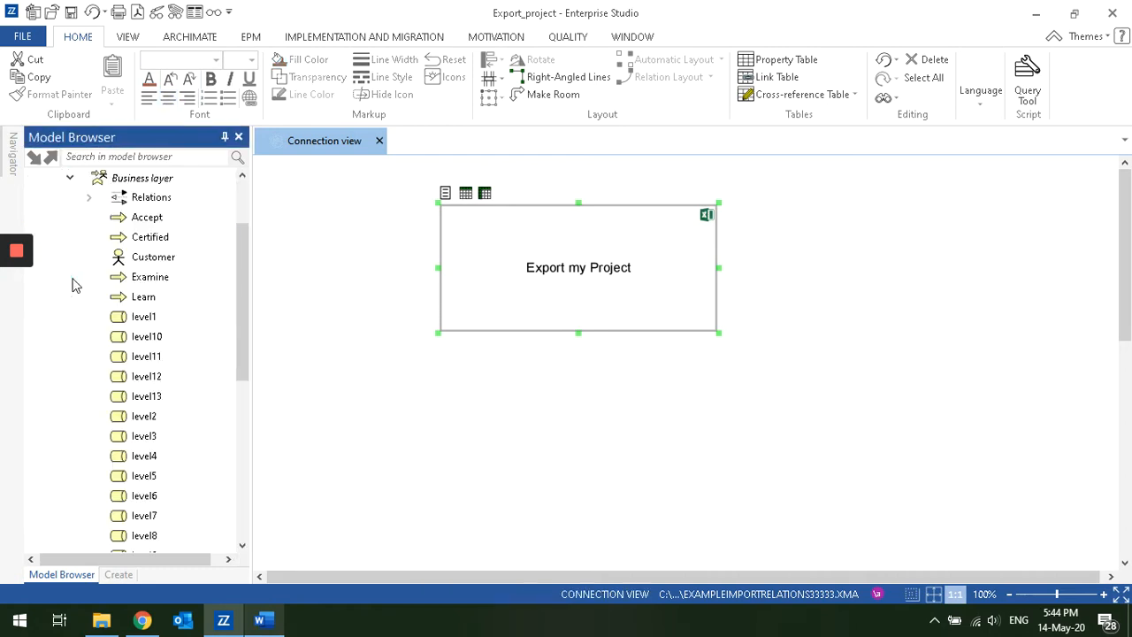
left_click(89, 198)
left_click(88, 178)
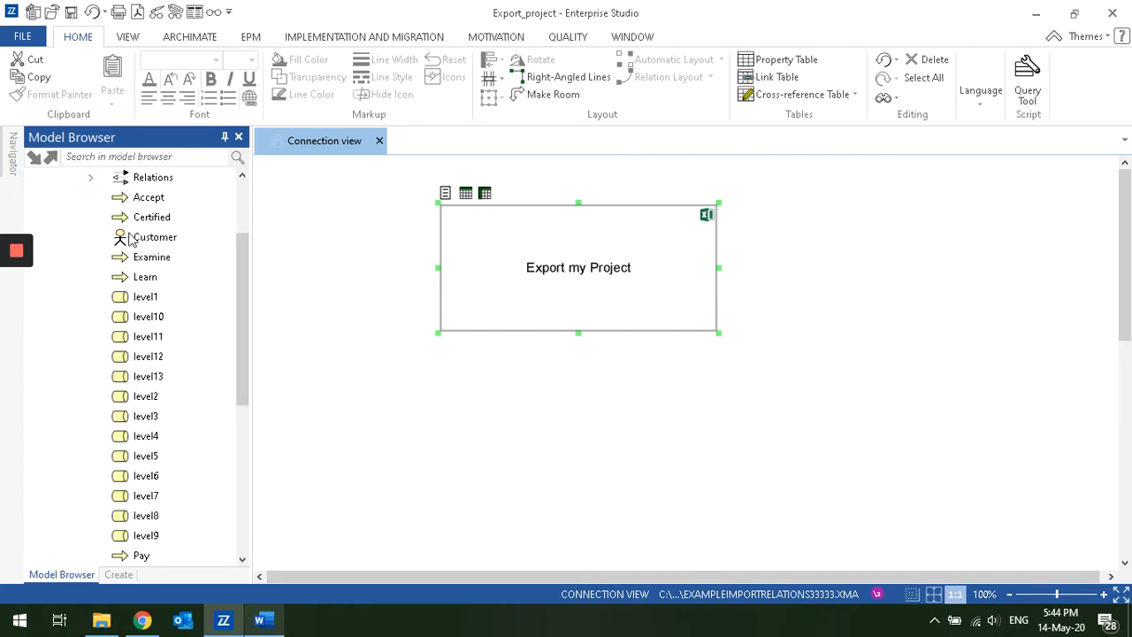
left_click_drag(239, 326, 266, 518)
left_click(72, 537)
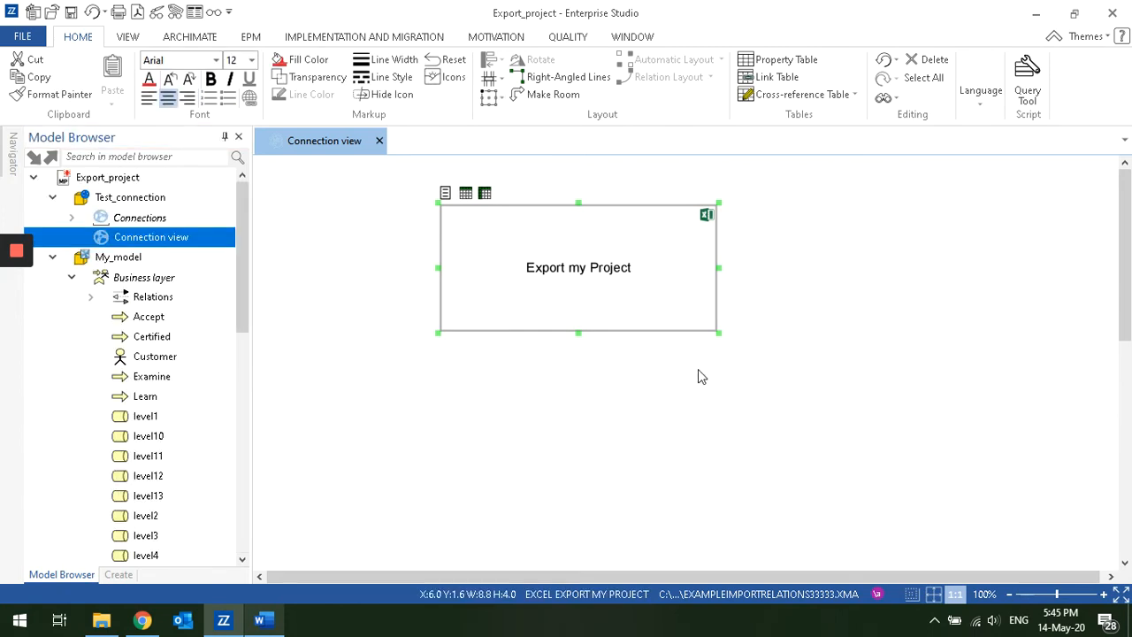
- Add two worksheets to the "Export my Project" Excel object and name the first one "Actors to roles"
left_click(466, 195)
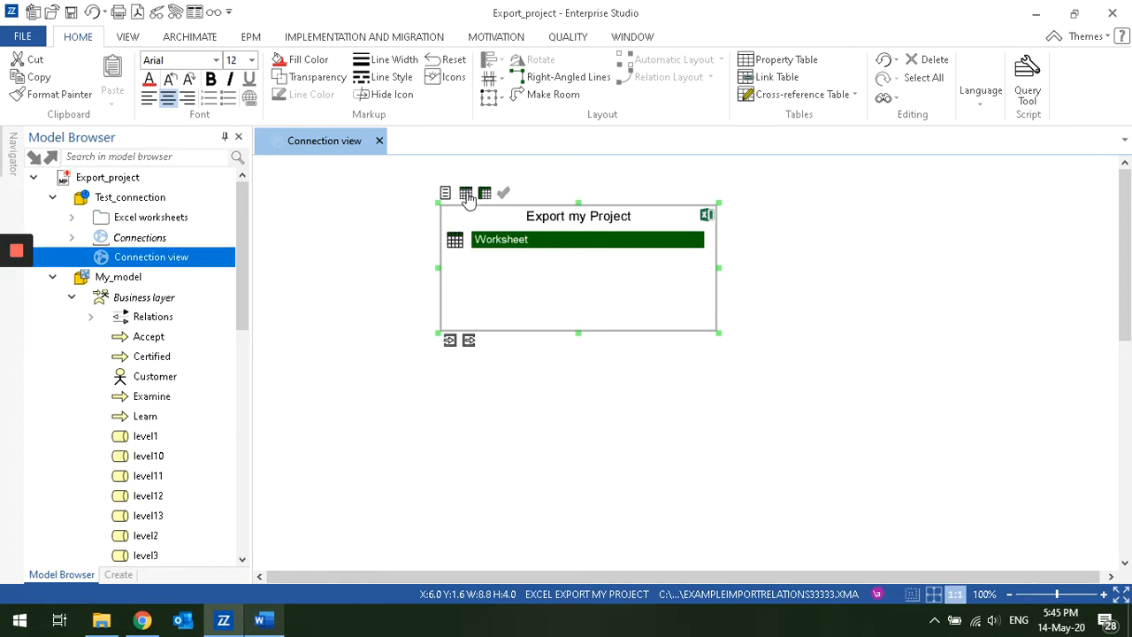
left_click(466, 195)
left_click(509, 248)
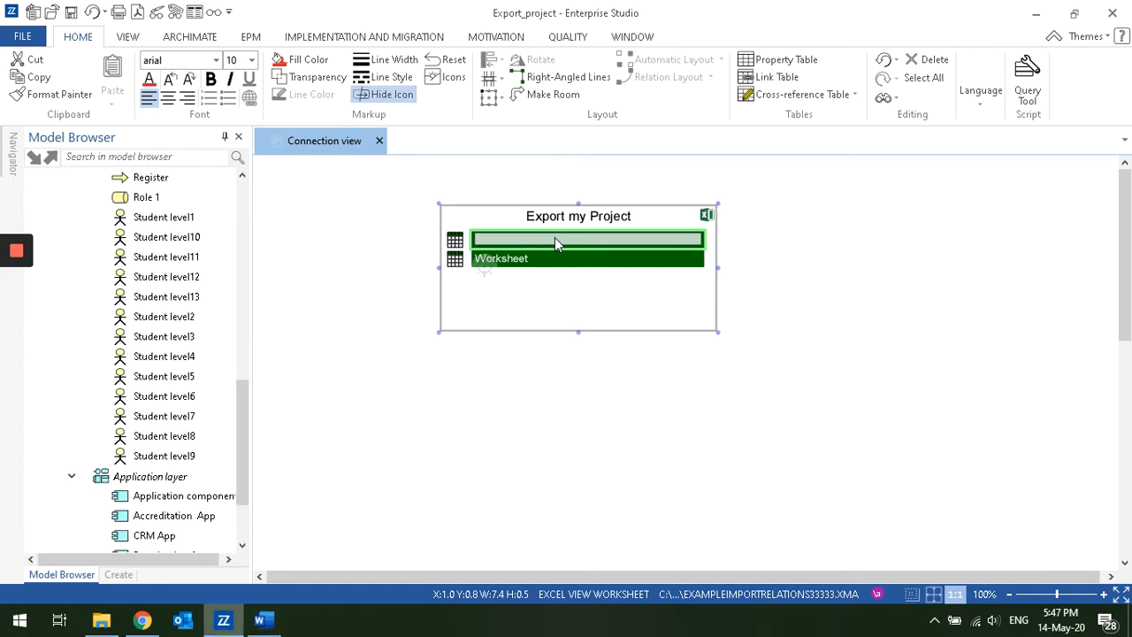
type("Acc")
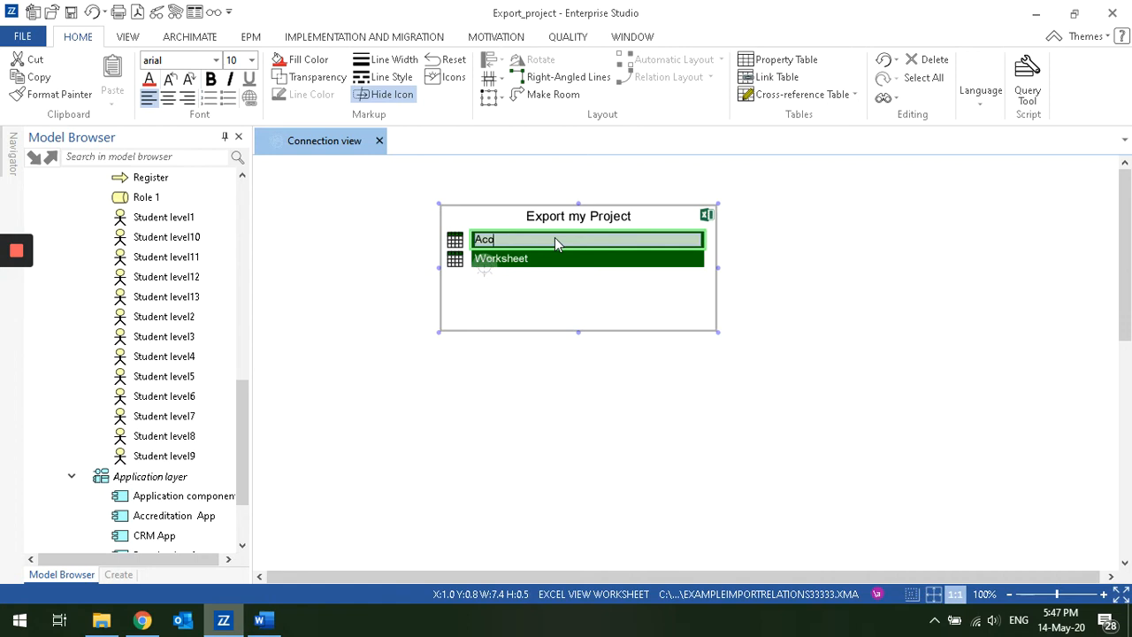
key("BackSpace")
type("tors to roles")
- Name the second worksheet in the "Export my Project" object "AppCom-Bprocess"
left_click(550, 261)
left_click(550, 262)
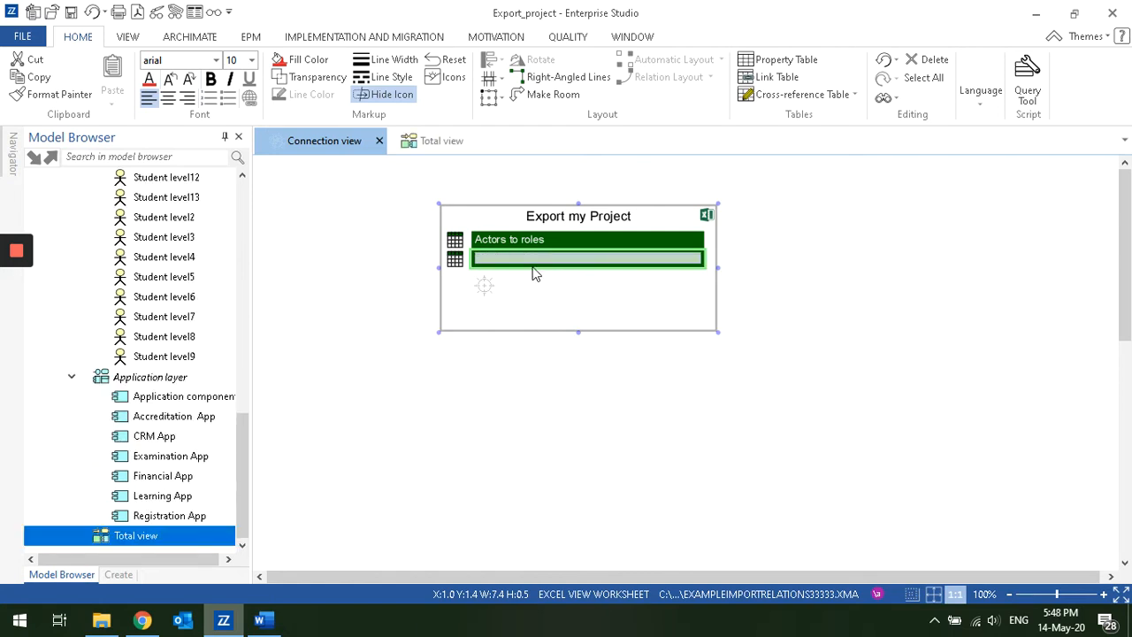
type("appCom")
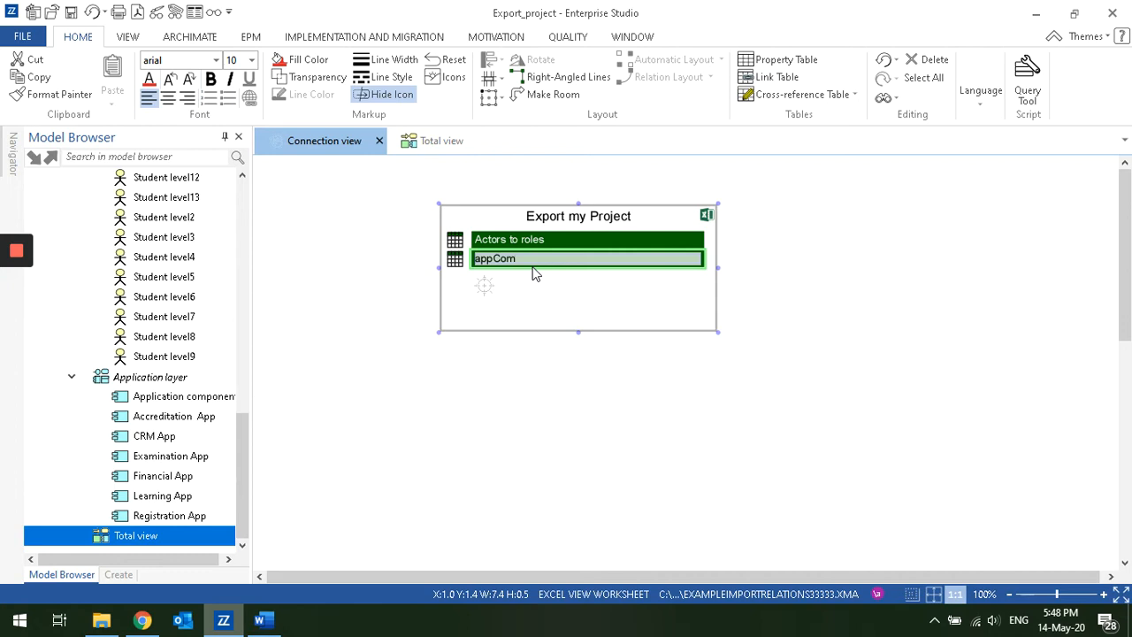
type("-Bprocessed")
key("BackSpace")
type("s")
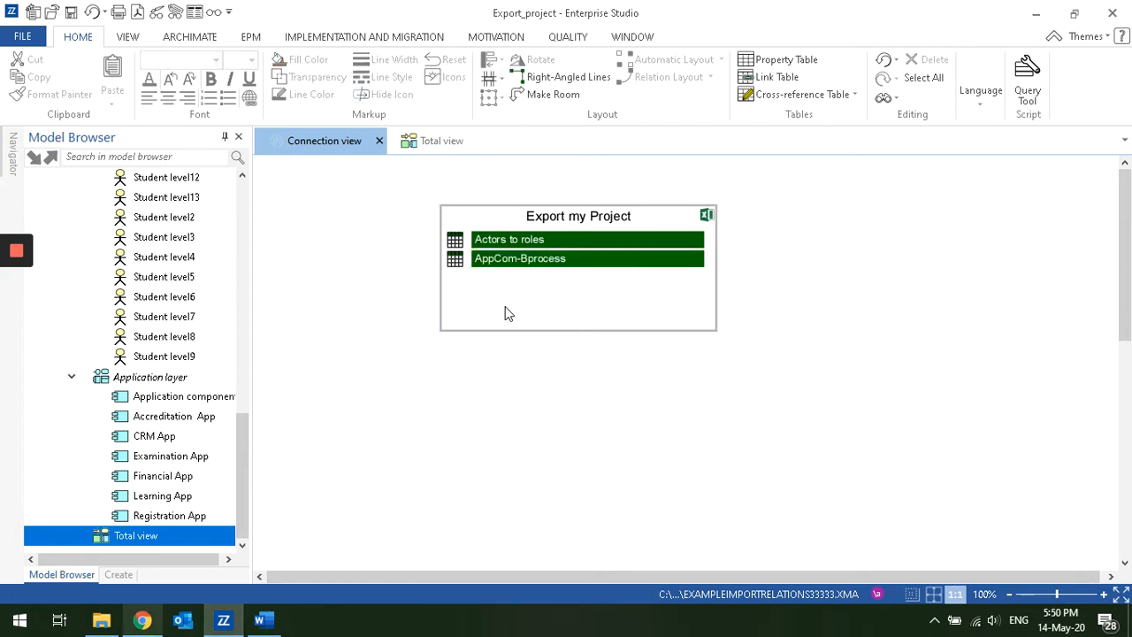
left_click(513, 298)
- Open the Actors to roles worksheet and extend it to three columns, deleting the surplus fourth column D
double_click(523, 245)
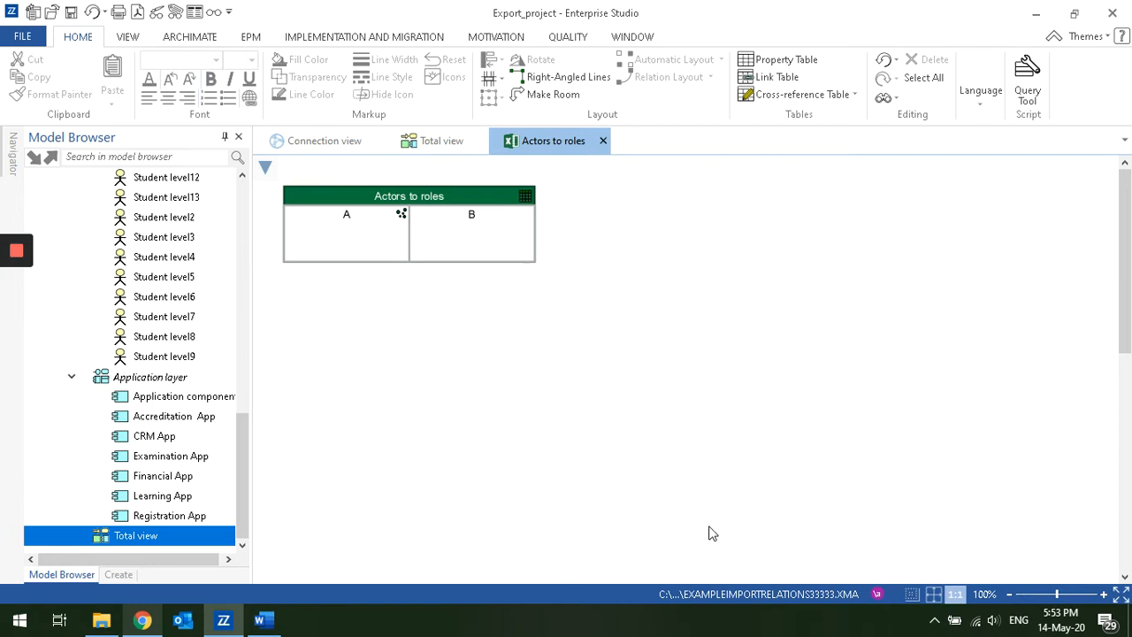
left_click(500, 243)
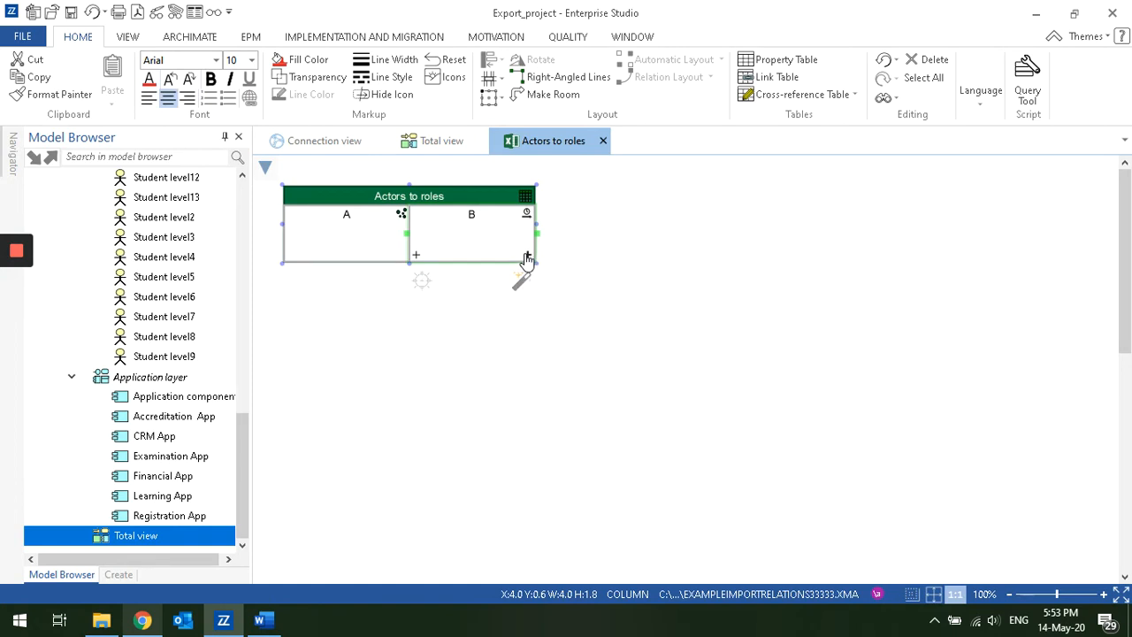
left_click(527, 256)
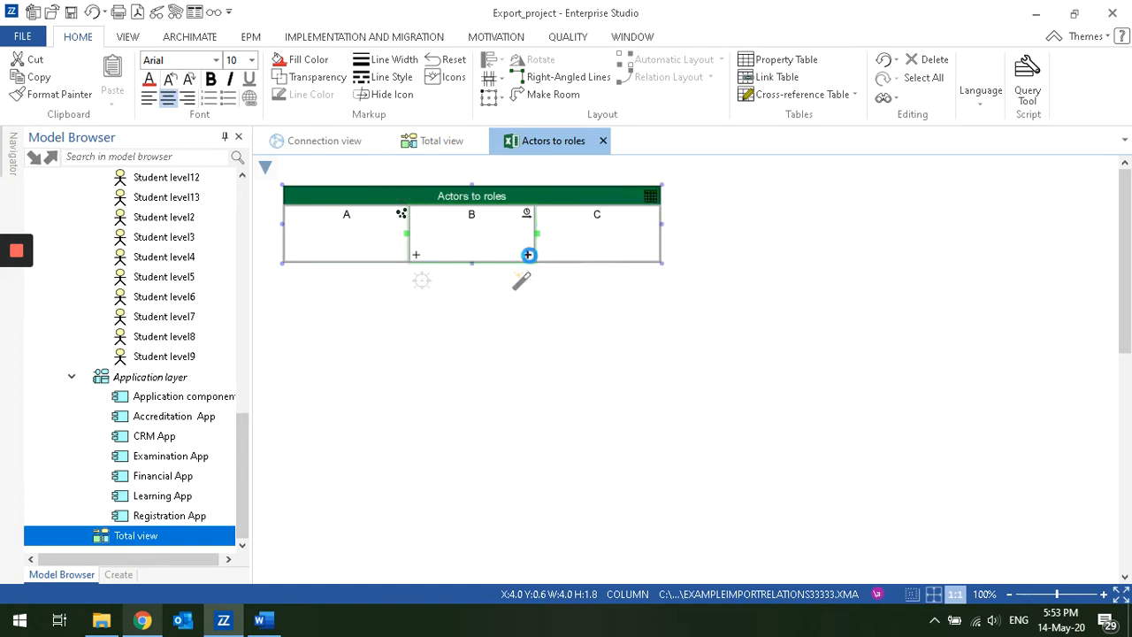
left_click(528, 254)
left_click(643, 247)
left_click(738, 251)
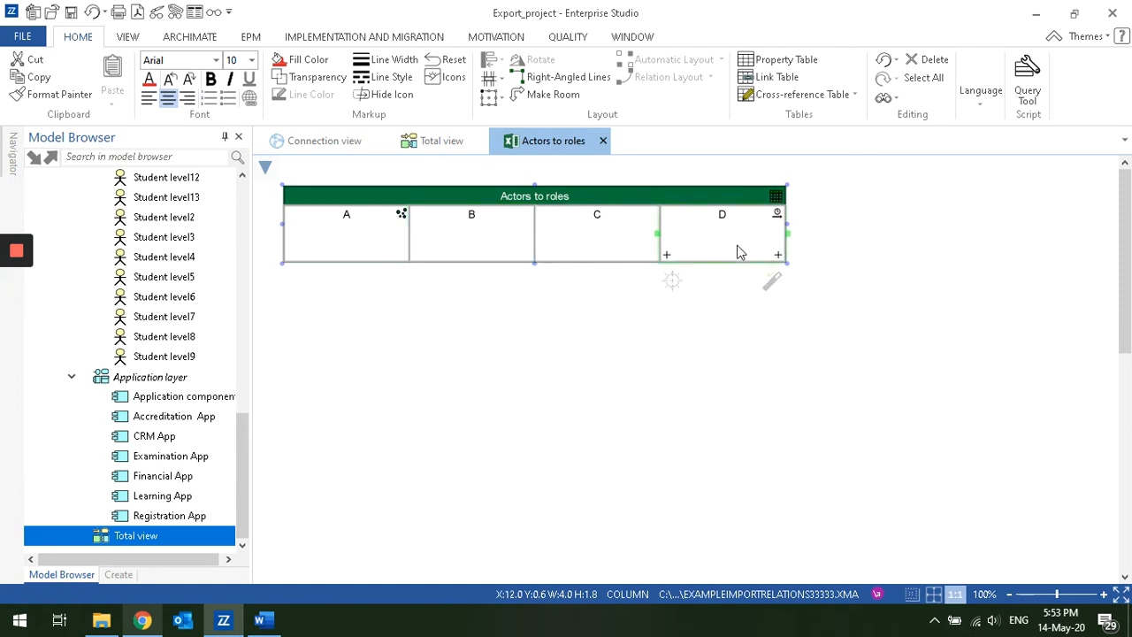
key("Delete")
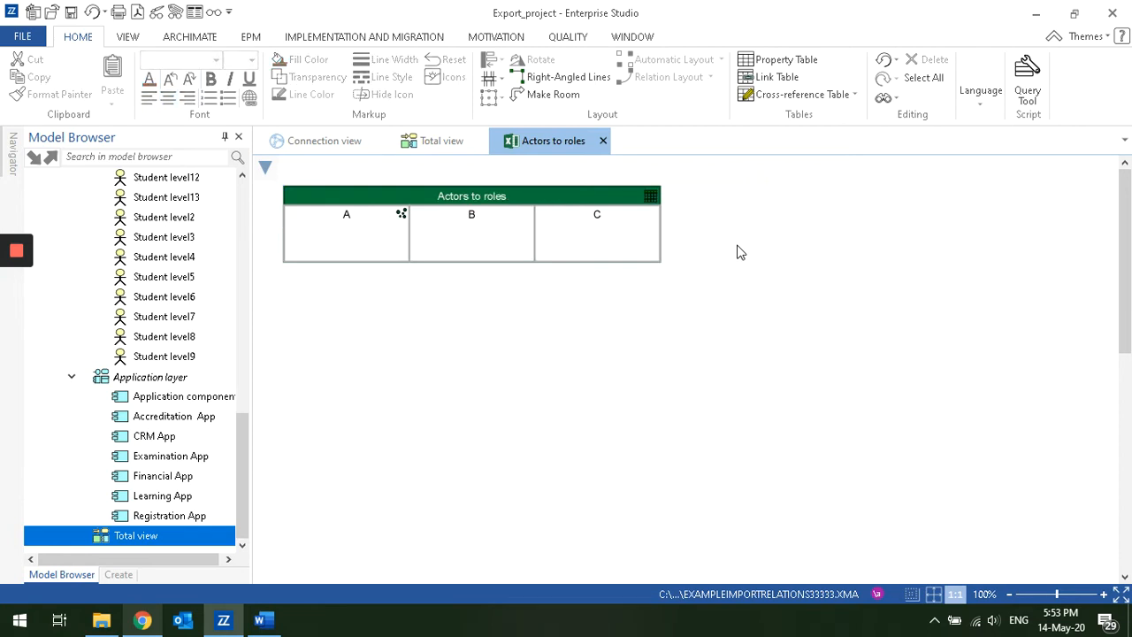
- Name column C of the Actors to roles worksheet "Relation"
left_click(577, 245)
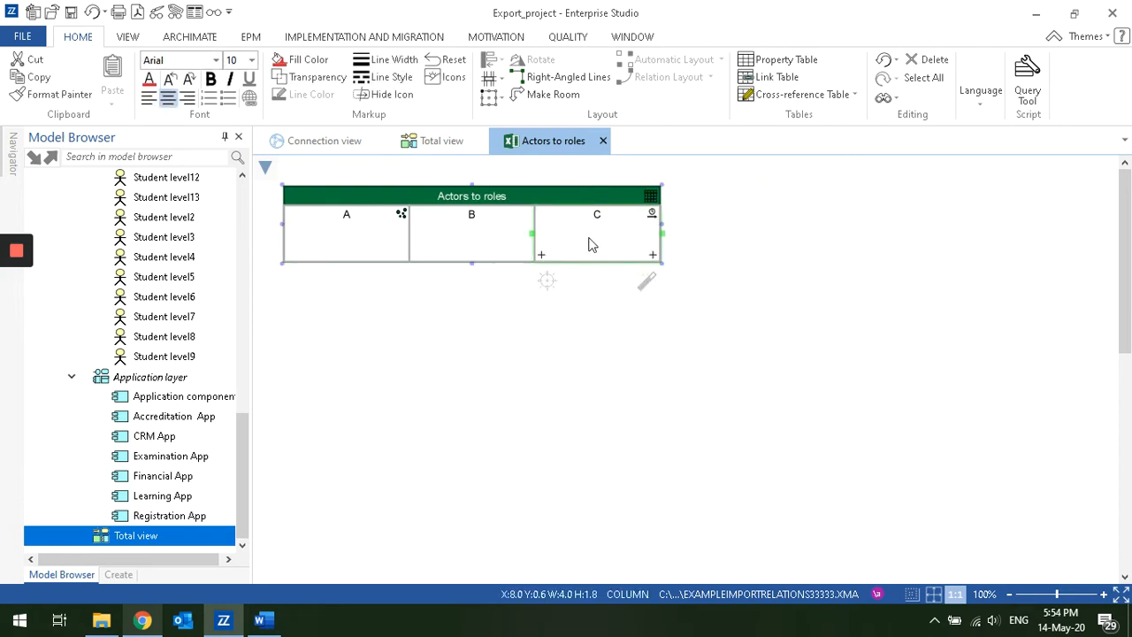
left_click(591, 245)
type("Rela")
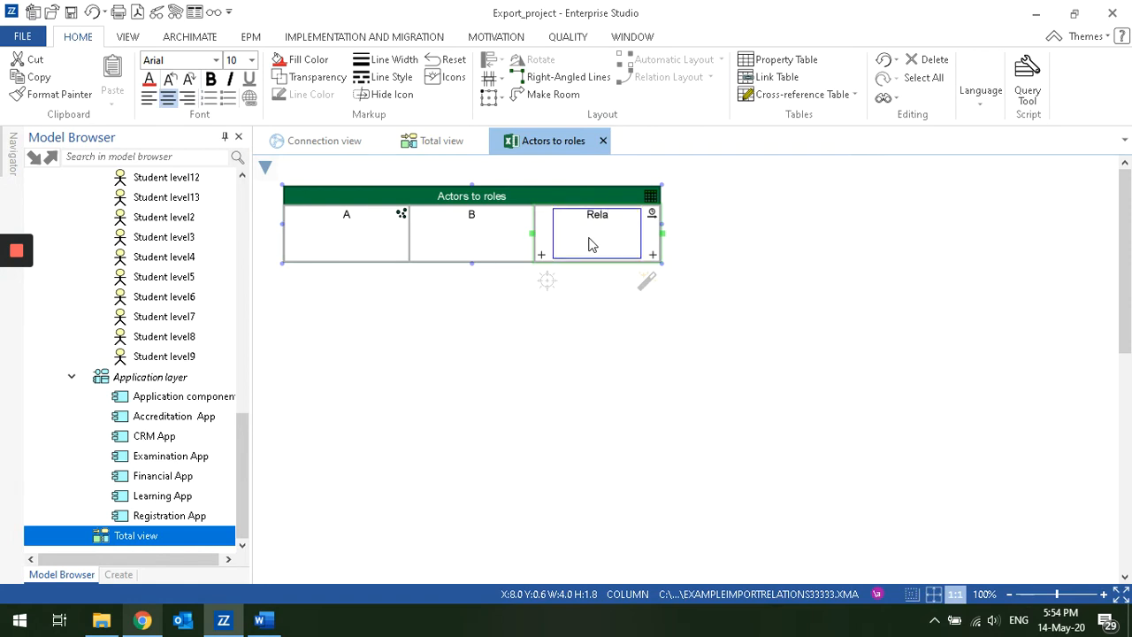
type("tion")
left_click(605, 318)
left_click(590, 255)
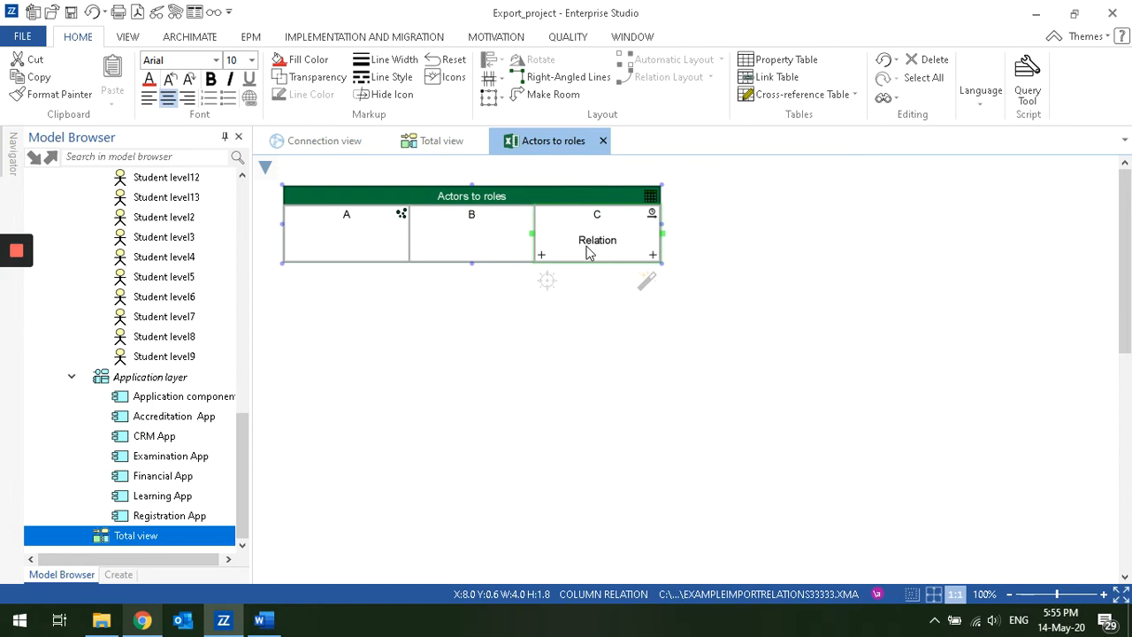
left_click(450, 456)
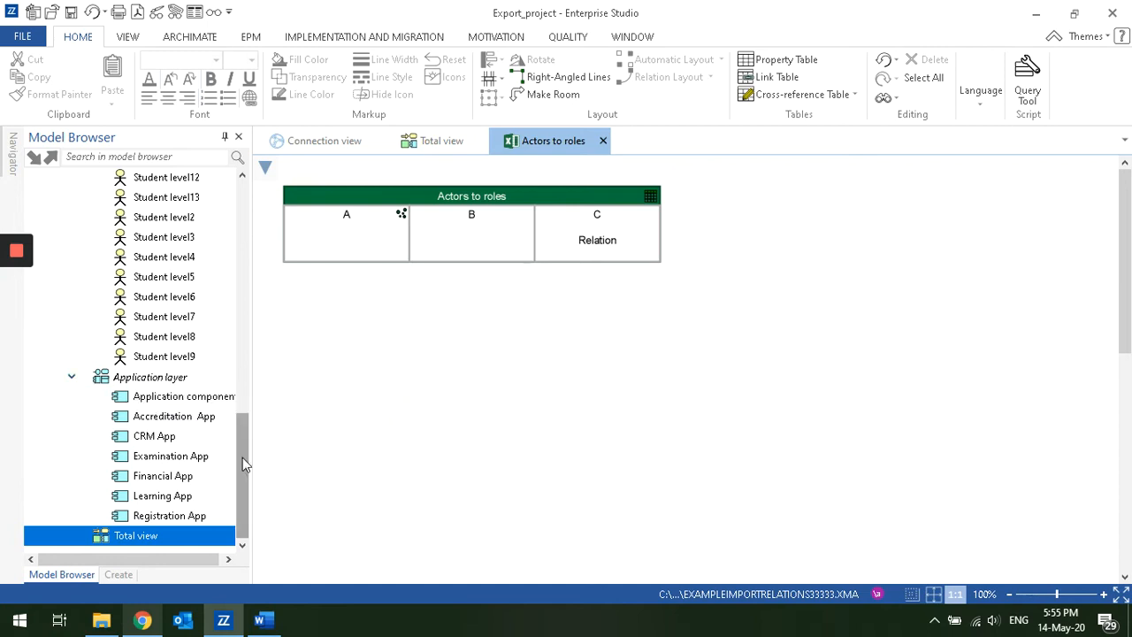
- Place Business actor and Business role objects from My_model's Customer and level3 elements side by side below columns A and B
left_click_drag(243, 458, 263, 239)
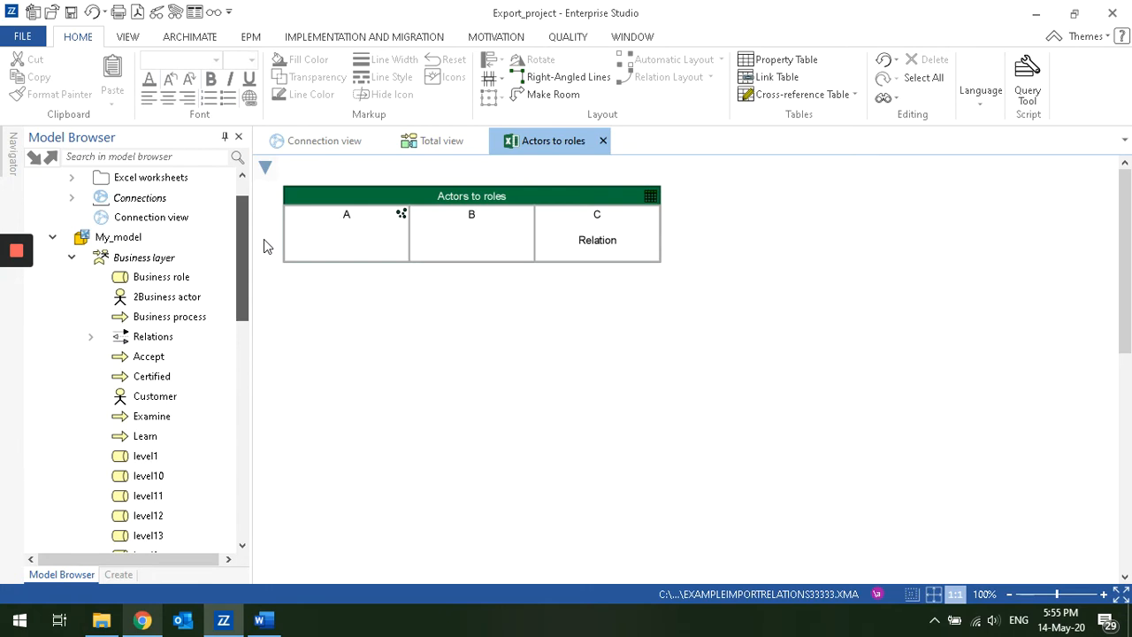
left_click(468, 203)
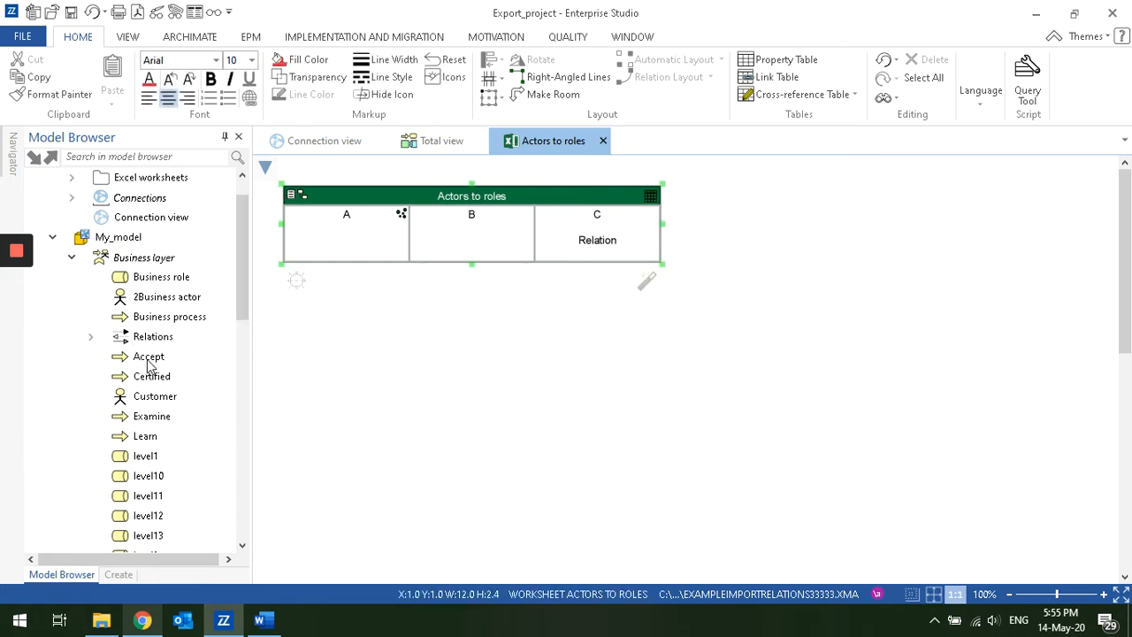
left_click_drag(149, 405, 380, 406)
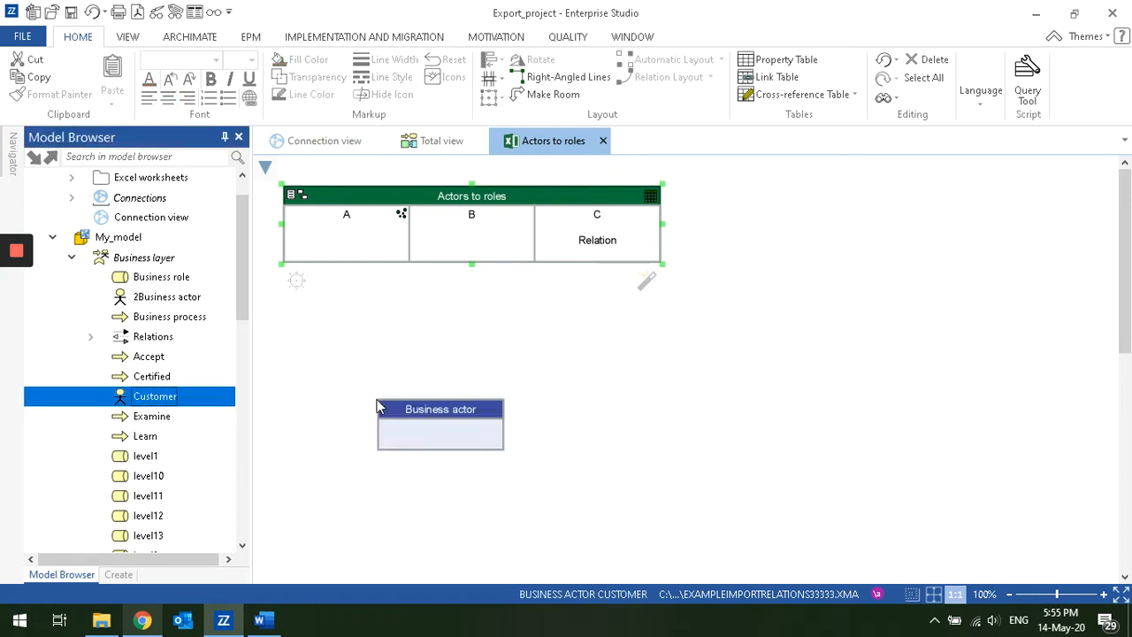
scroll(162, 466, "down", 2)
left_click_drag(151, 456, 553, 426)
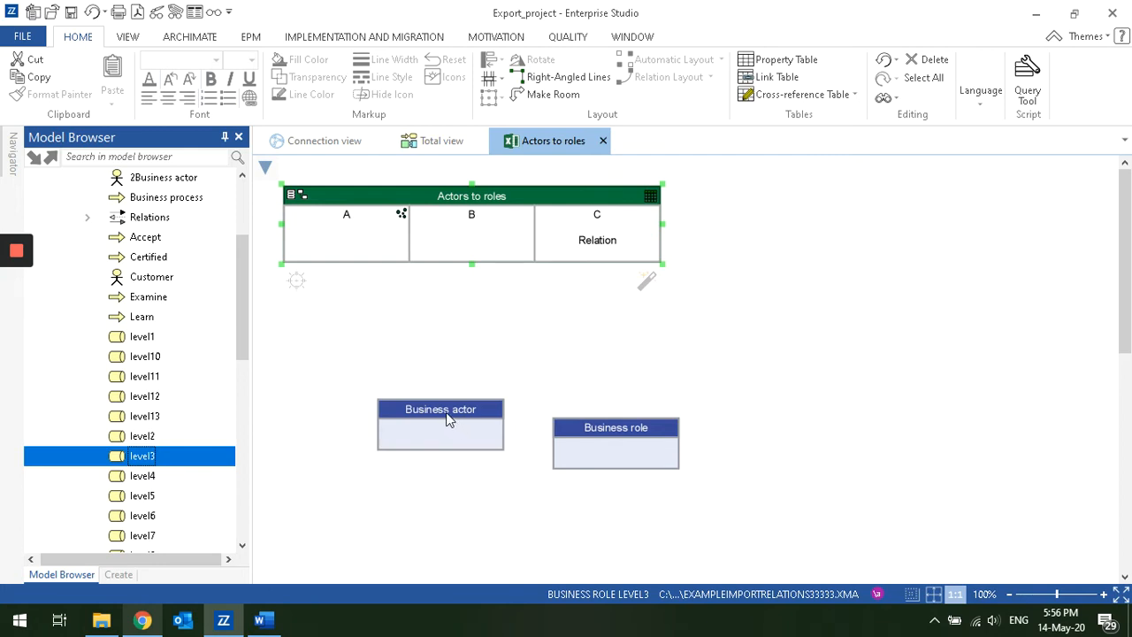
left_click_drag(447, 414, 353, 395)
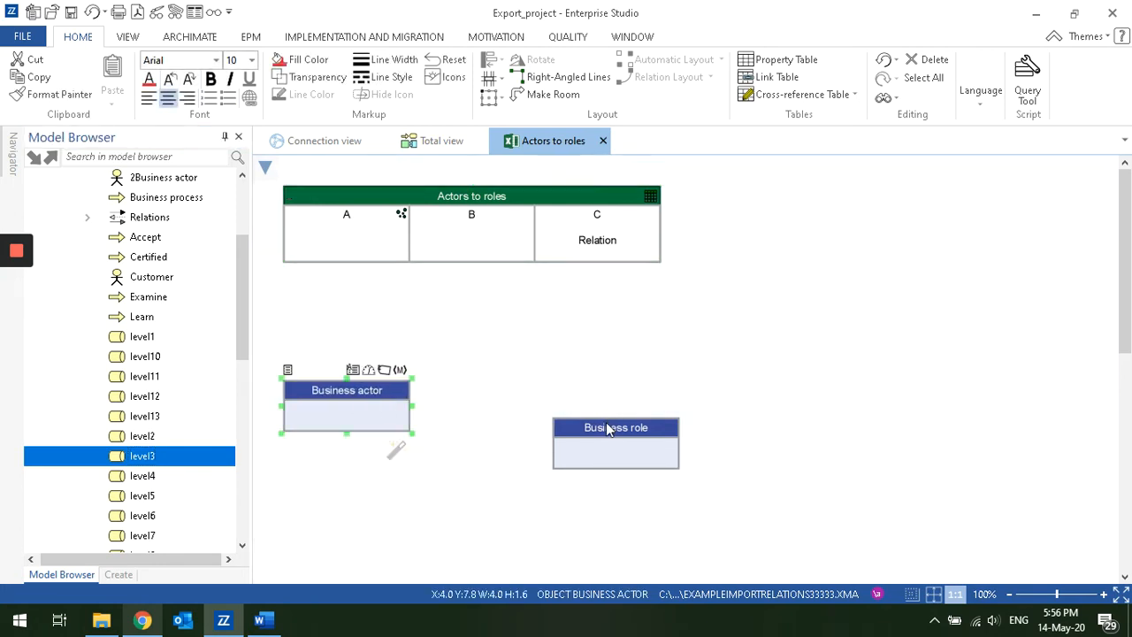
left_click_drag(606, 427, 462, 390)
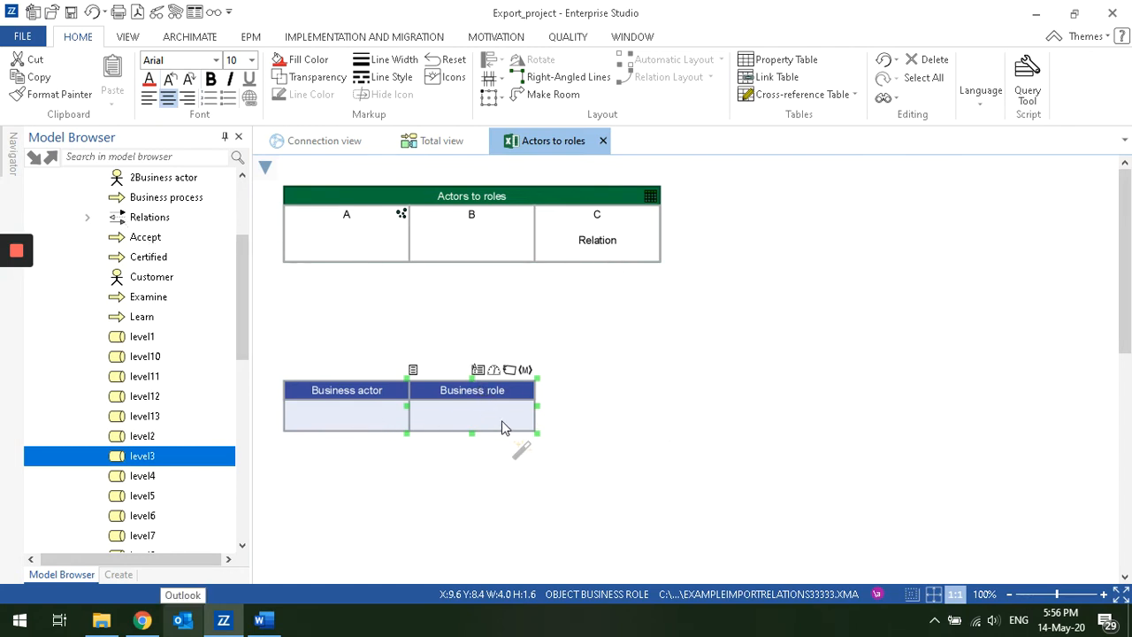
- Place an Association relation object from the Business layer's relations beside the Business role object, below column C
left_click(89, 218)
left_click_drag(180, 244, 569, 386)
left_click(370, 293)
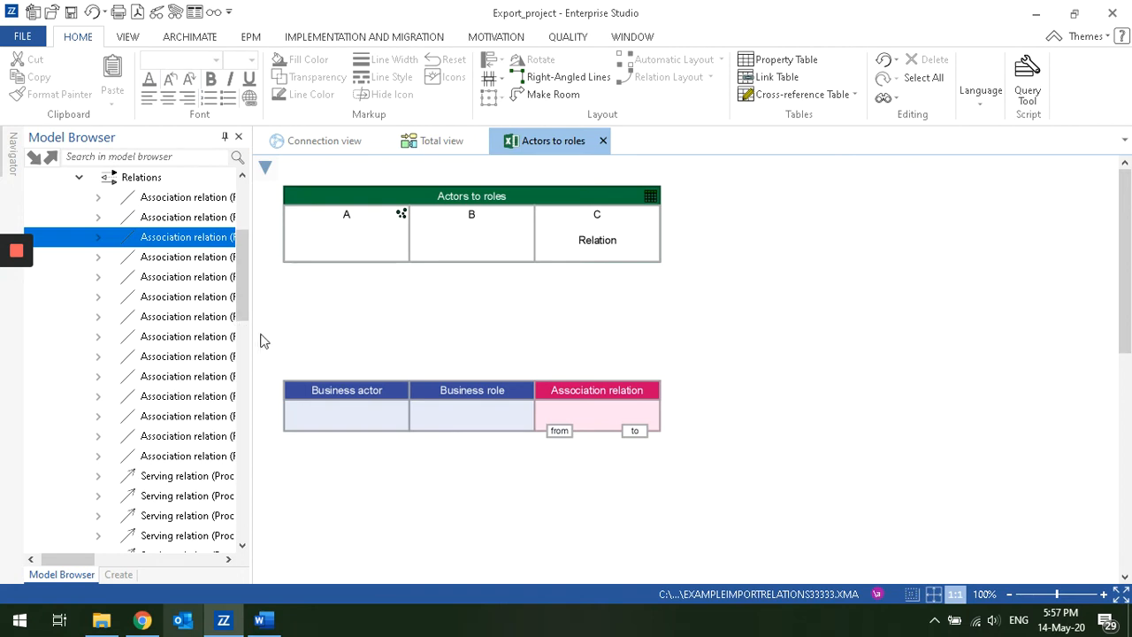
- Connect the Business actor object to column A, Business role to column B and Association relation to column C
left_click(342, 403)
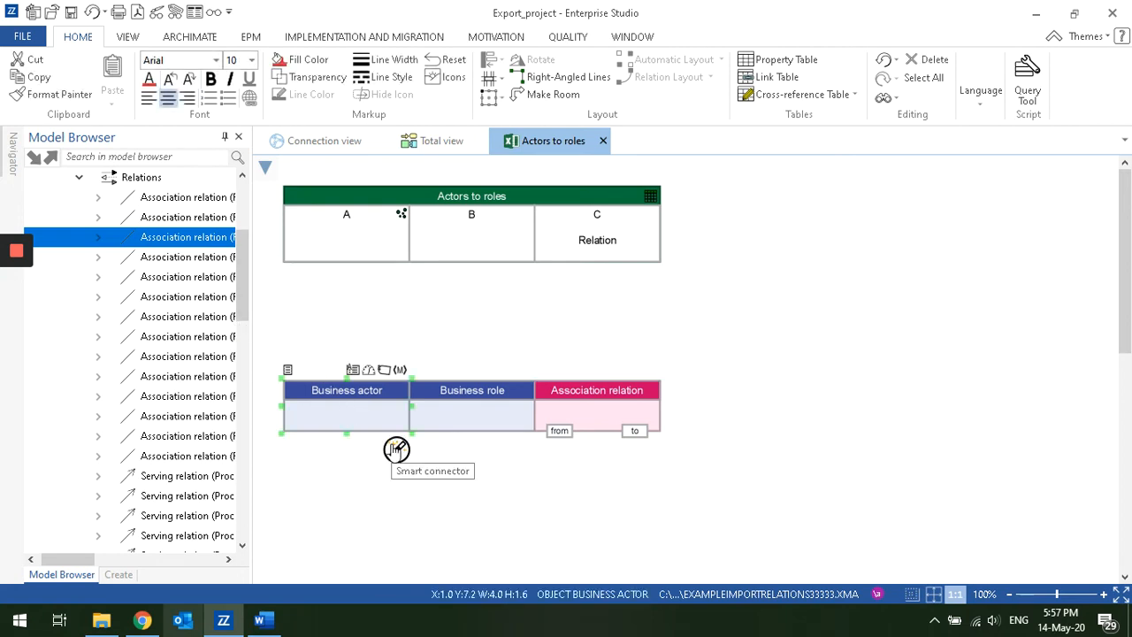
left_click_drag(396, 450, 346, 236)
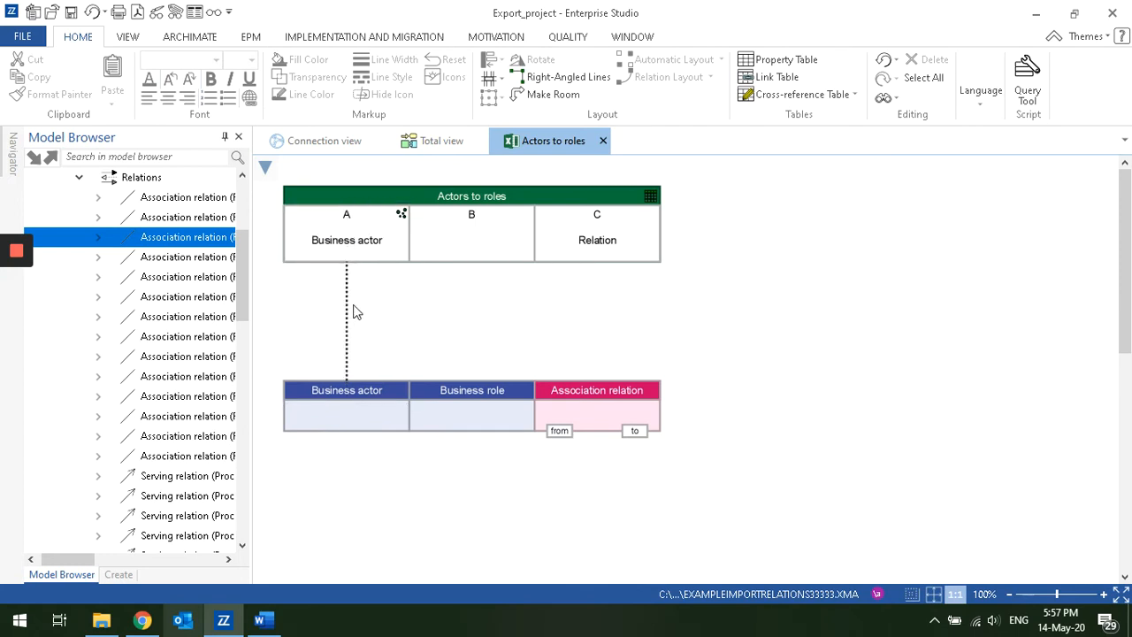
left_click(461, 396)
left_click_drag(521, 453, 472, 253)
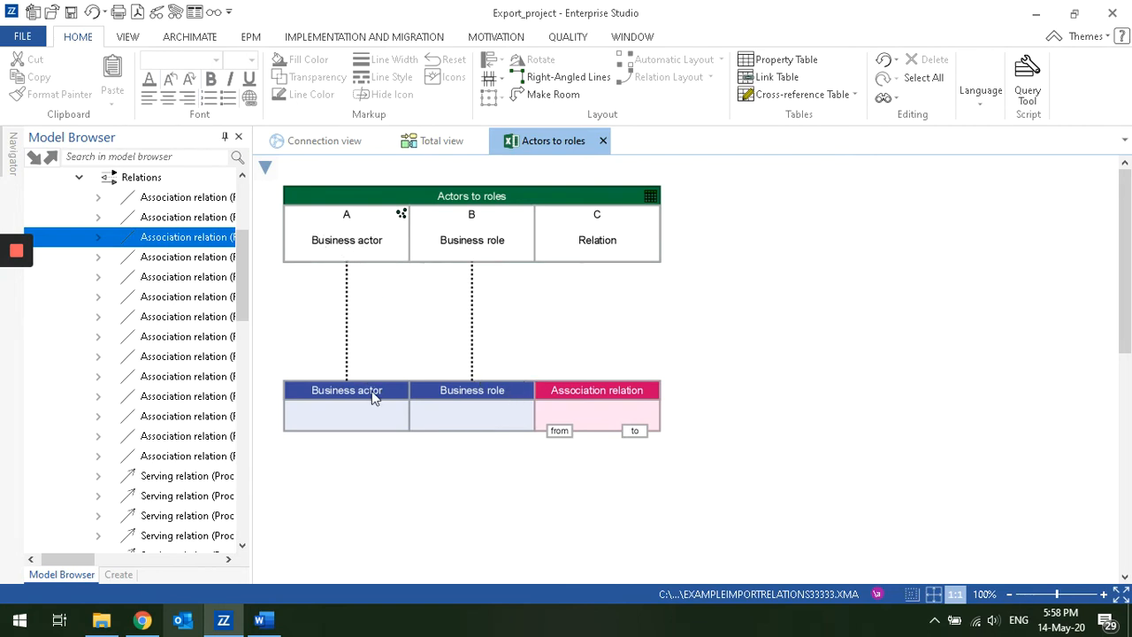
left_click(596, 403)
left_click_drag(644, 449, 600, 253)
- Link the association relation's "to" end to Business actor and its "from" end to Business role
left_click(98, 297)
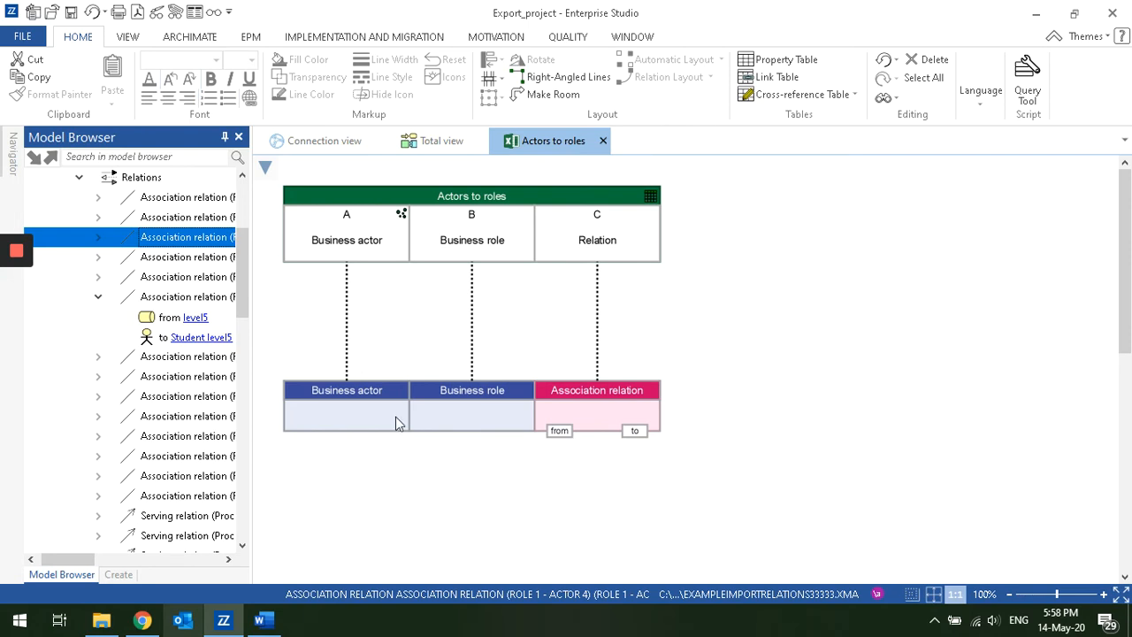
left_click(359, 413)
left_click_drag(358, 413, 647, 434)
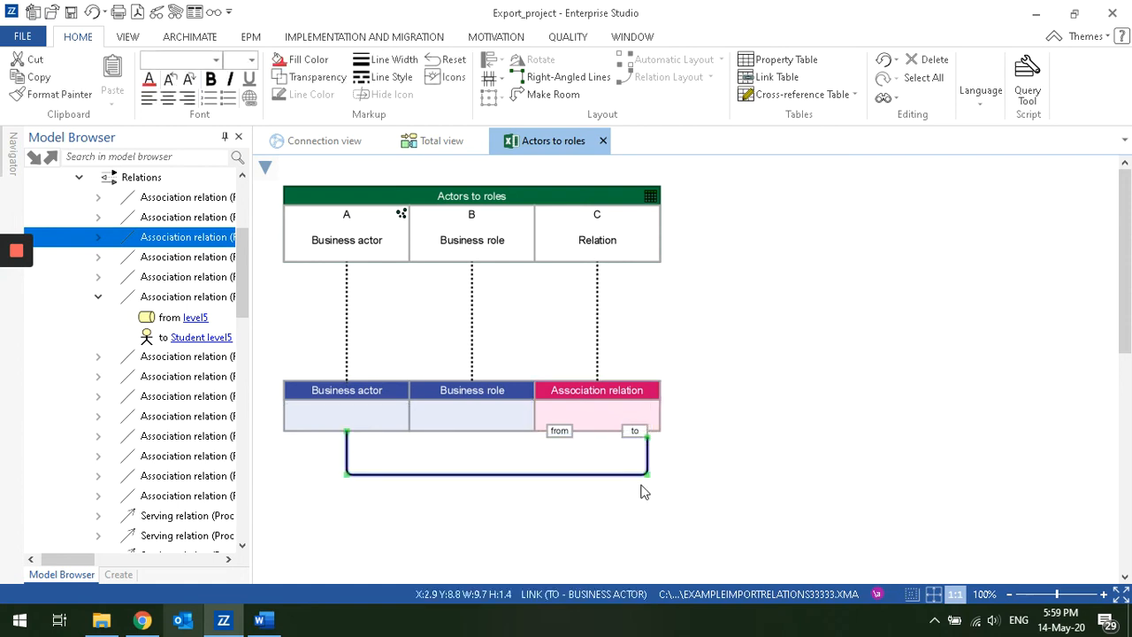
left_click(560, 431)
left_click_drag(560, 431, 482, 421)
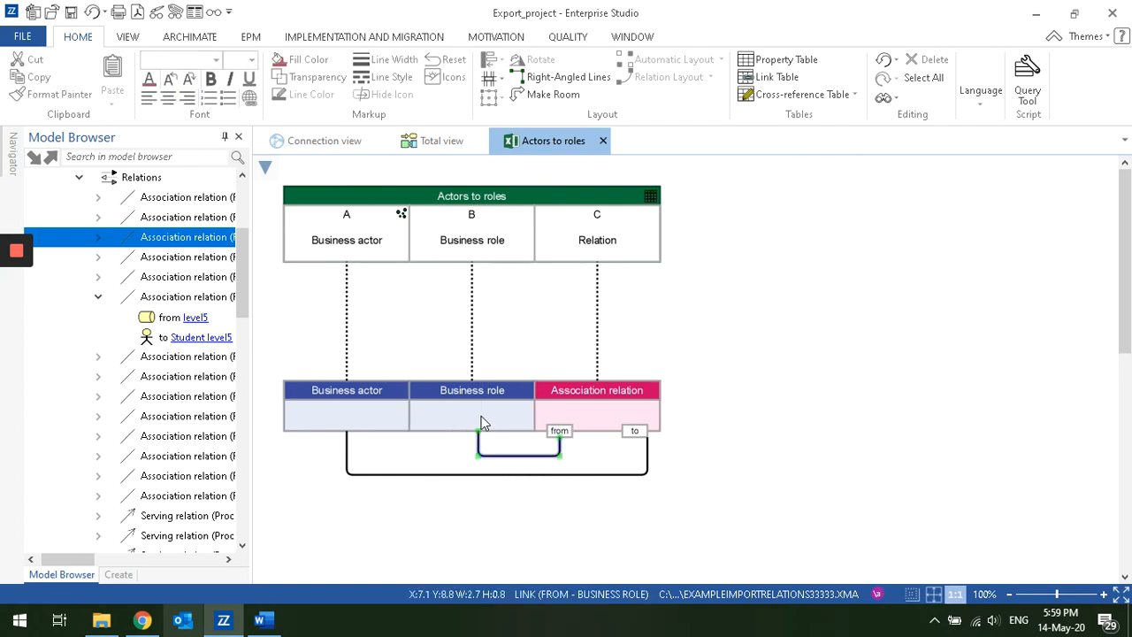
left_click(395, 534)
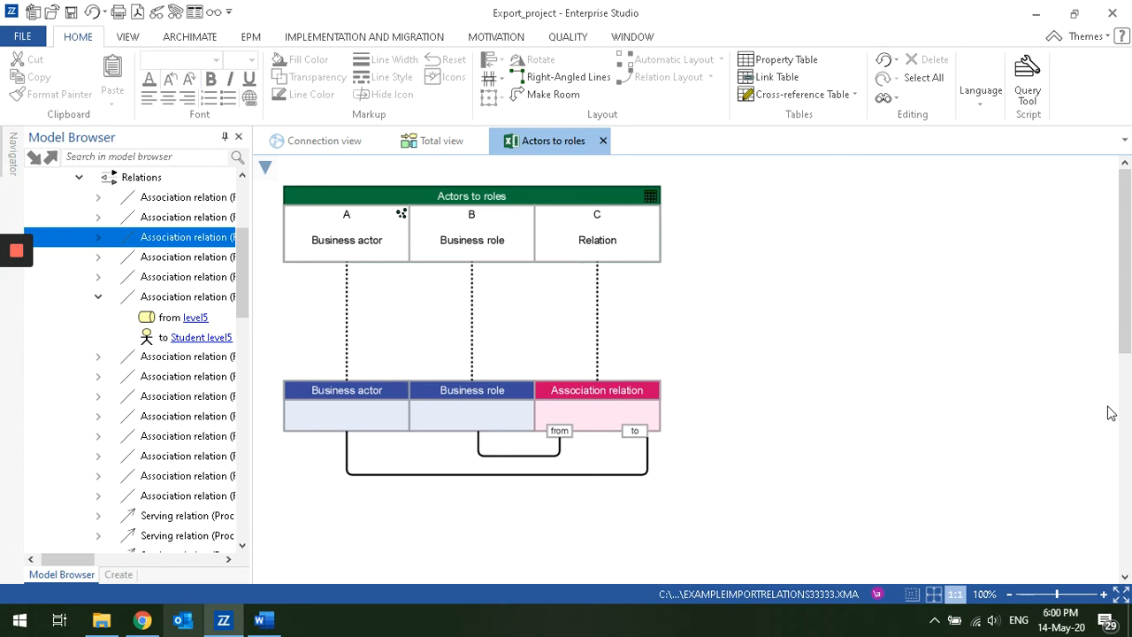
- Close the Actors to roles worksheet, open AppCom-Bprocess and add a third column C to it
left_click(603, 141)
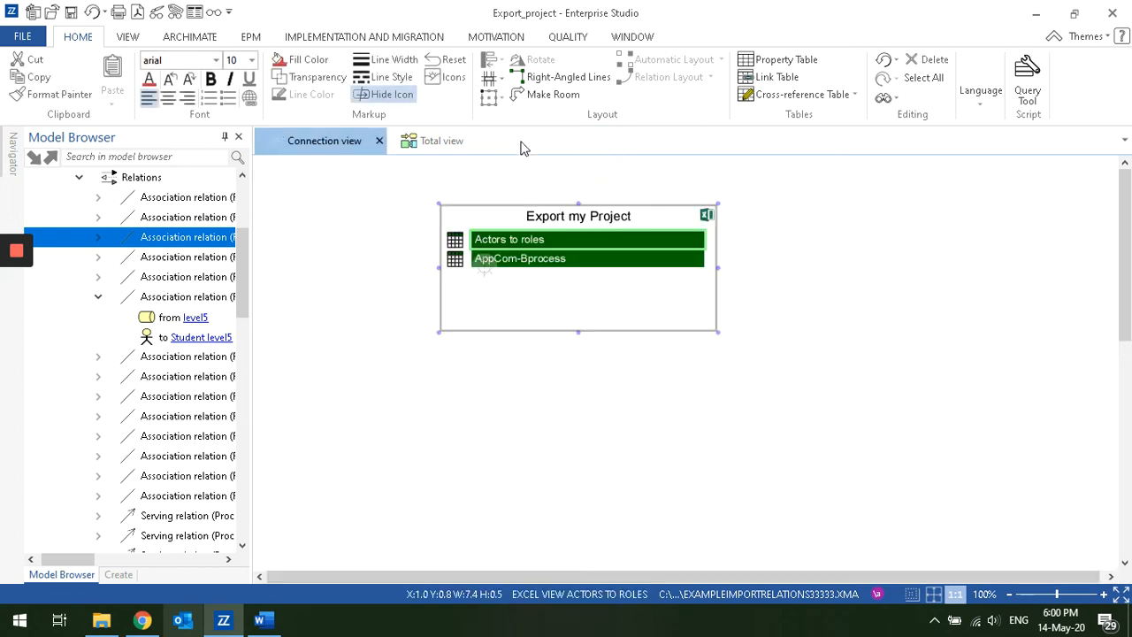
left_click(555, 260)
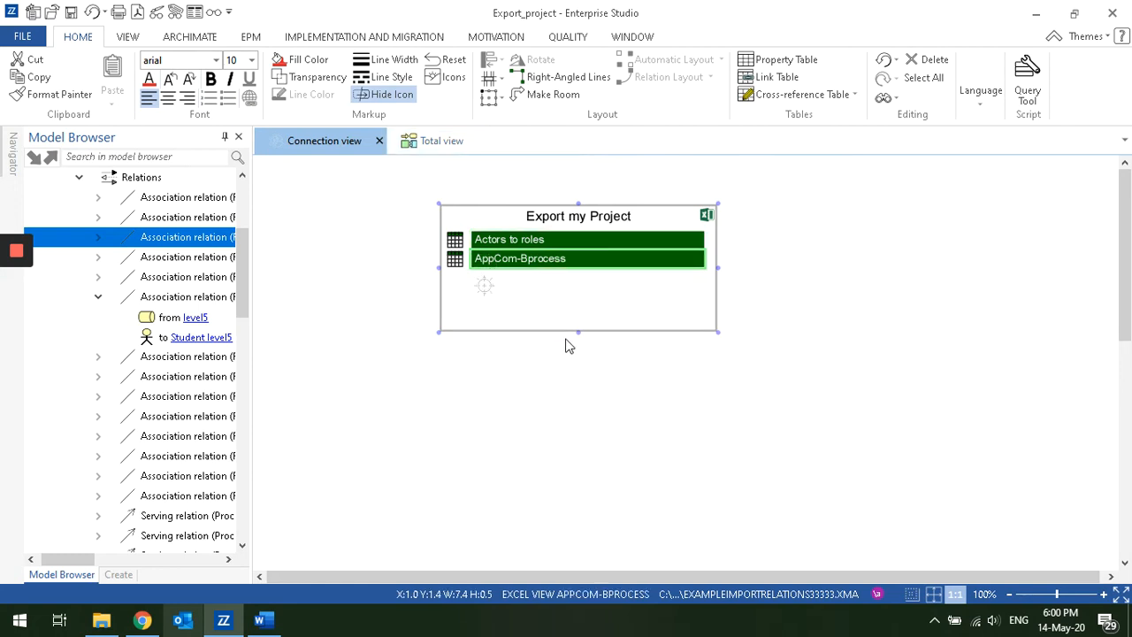
double_click(562, 261)
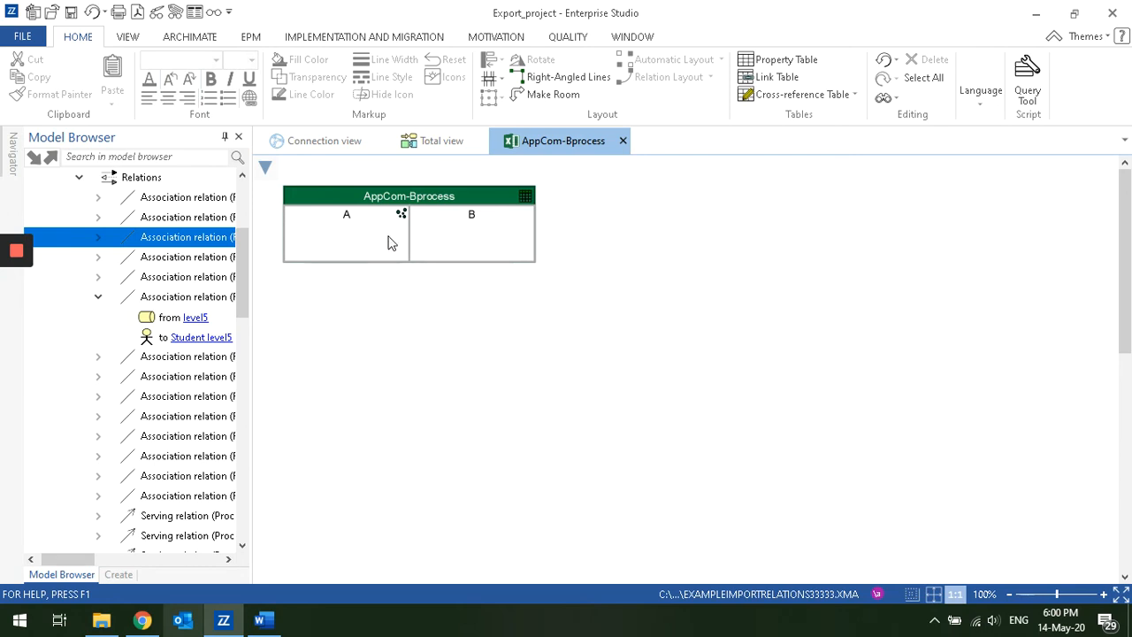
left_click(456, 236)
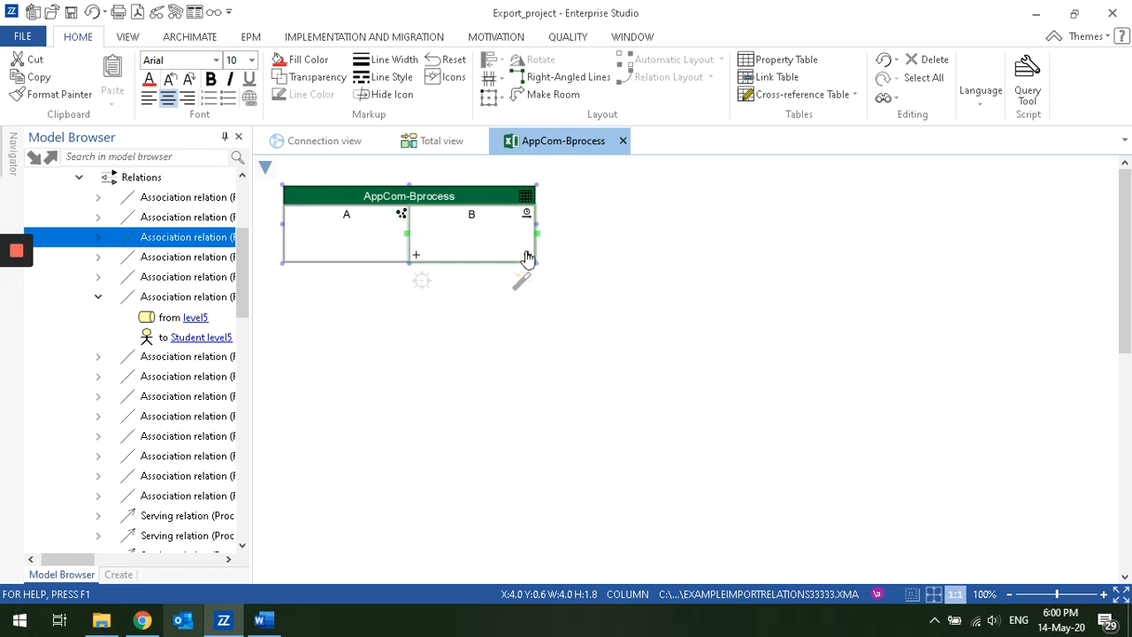
left_click(528, 258)
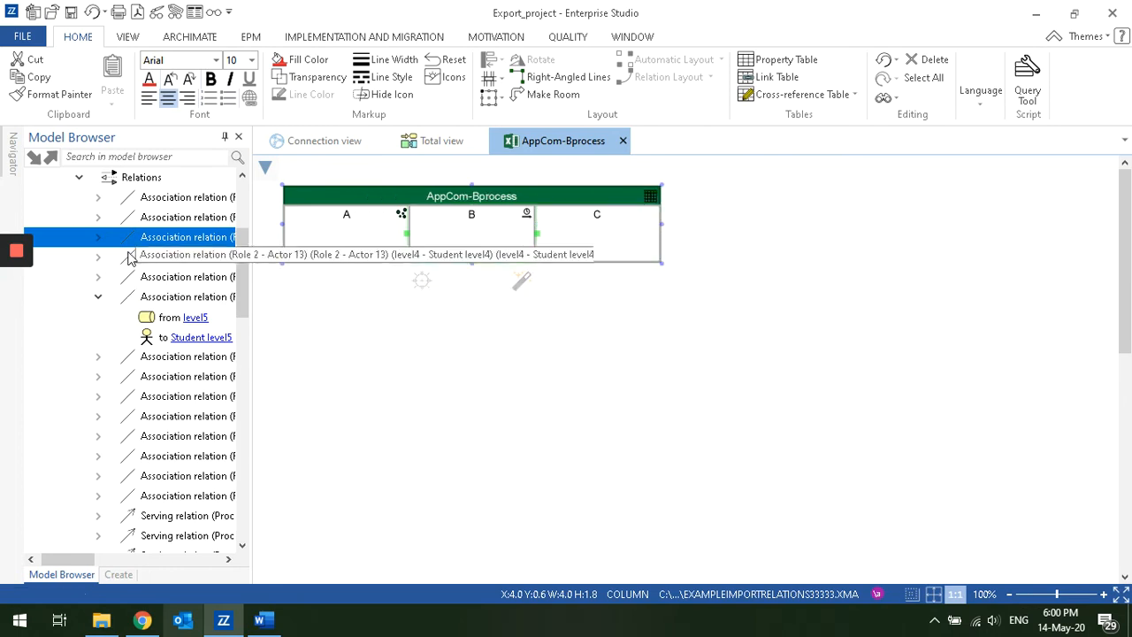
left_click(83, 179)
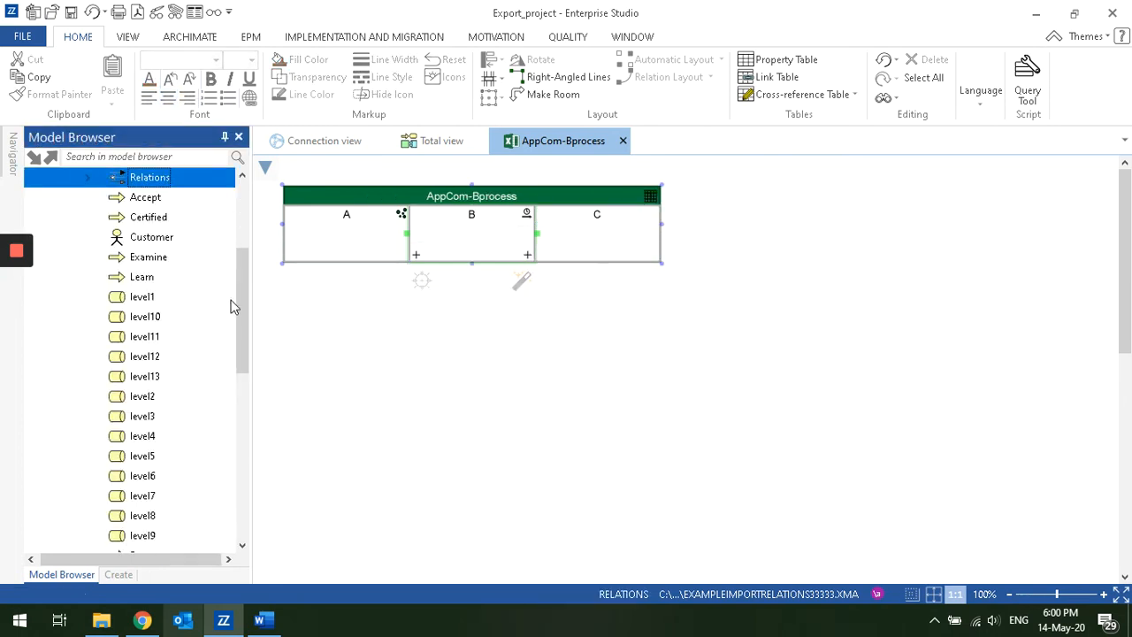
- Place a Business process object on the AppCom-Bprocess canvas below column B, using Examine from the Business layer
left_click_drag(242, 307, 240, 288)
left_click(157, 325)
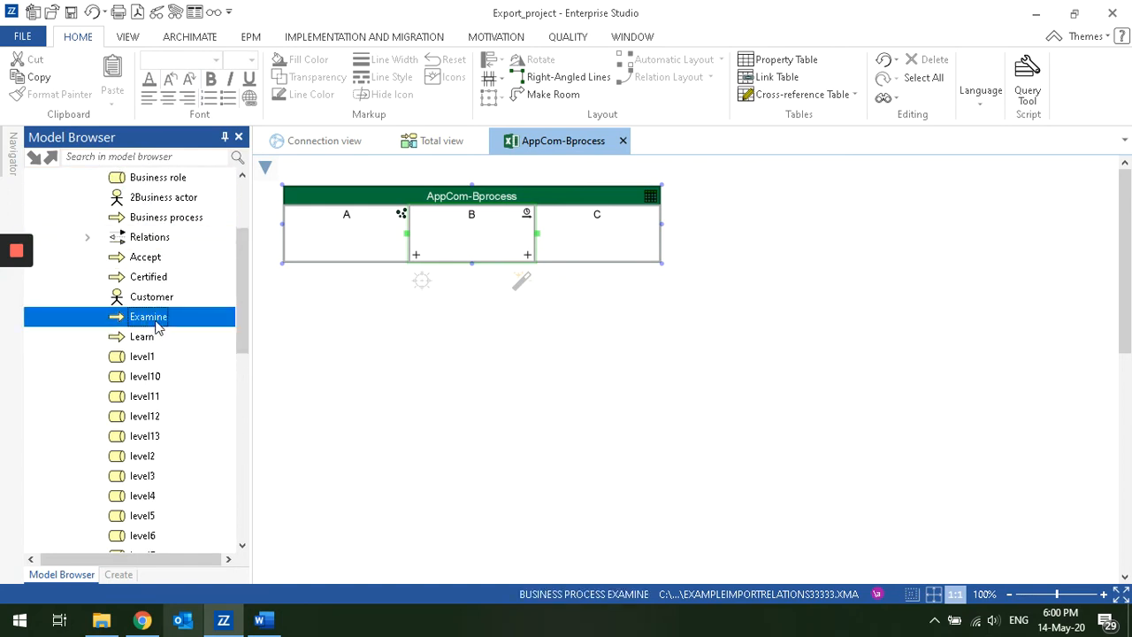
left_click_drag(156, 320, 482, 382)
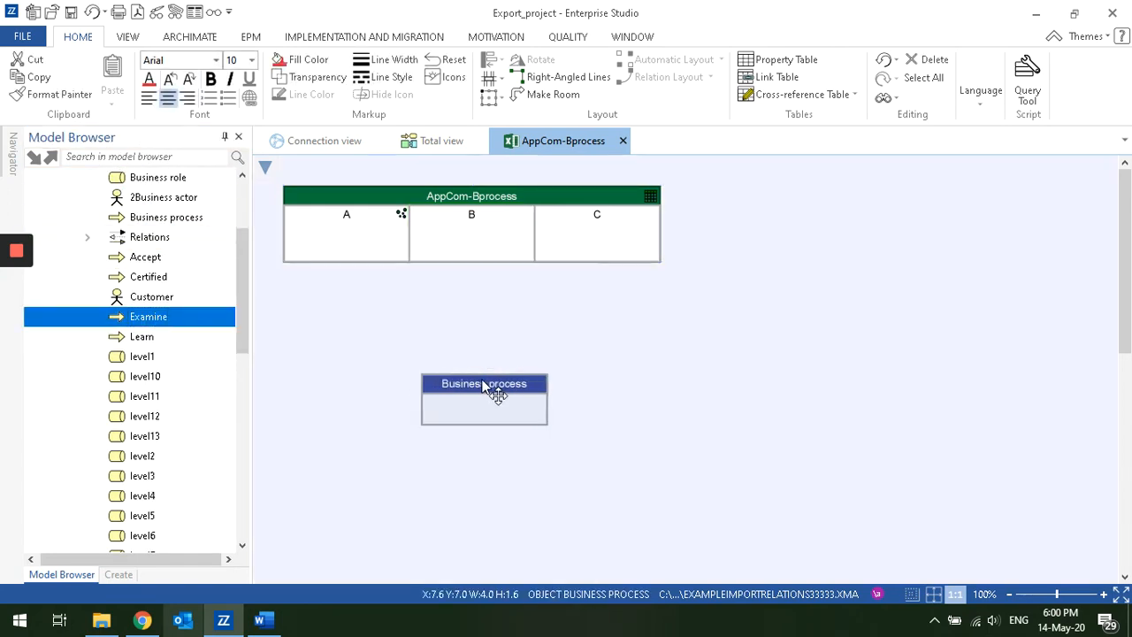
left_click(481, 381)
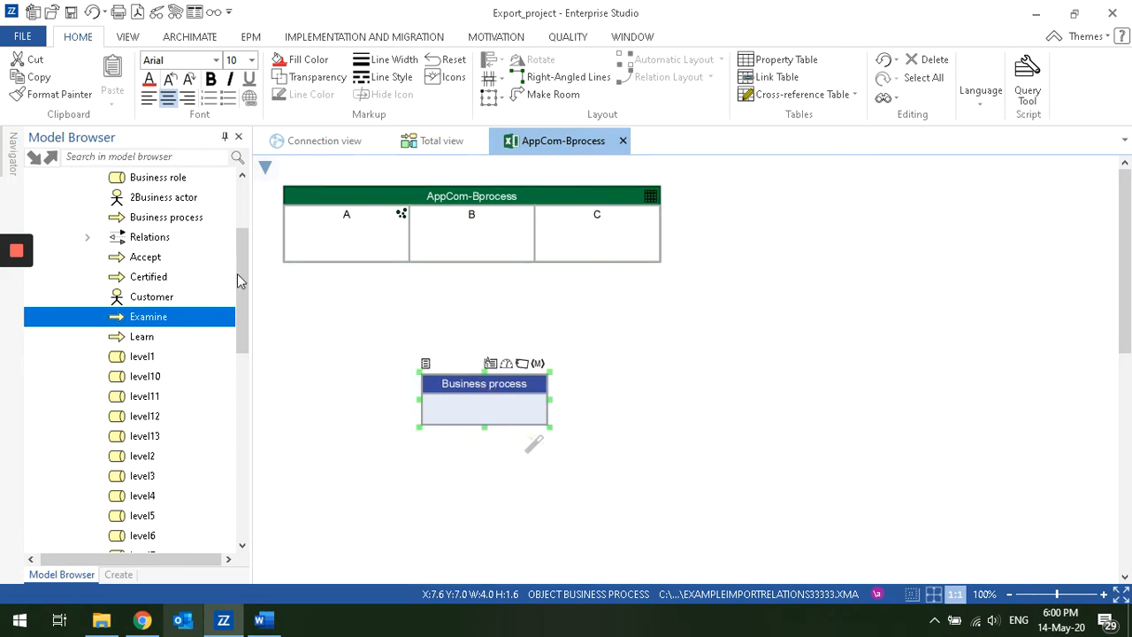
- Place an Application component object using CRM App, connect it to column A and align it beneath that column
left_click_drag(237, 281, 257, 483)
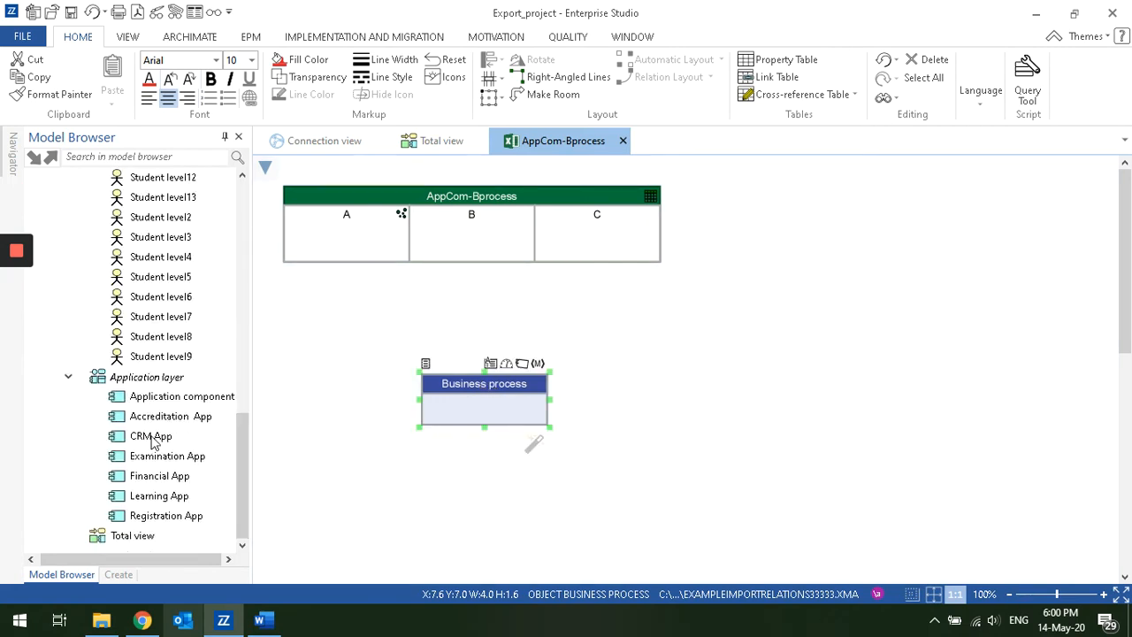
left_click_drag(153, 443, 366, 360)
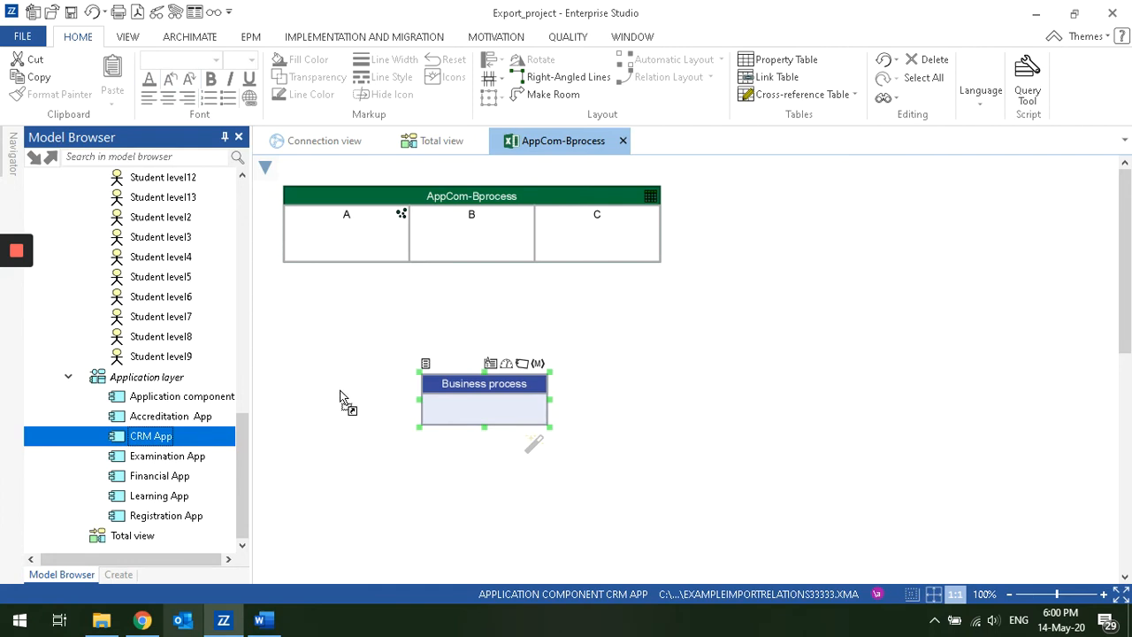
left_click_drag(343, 399, 363, 253)
left_click(369, 392)
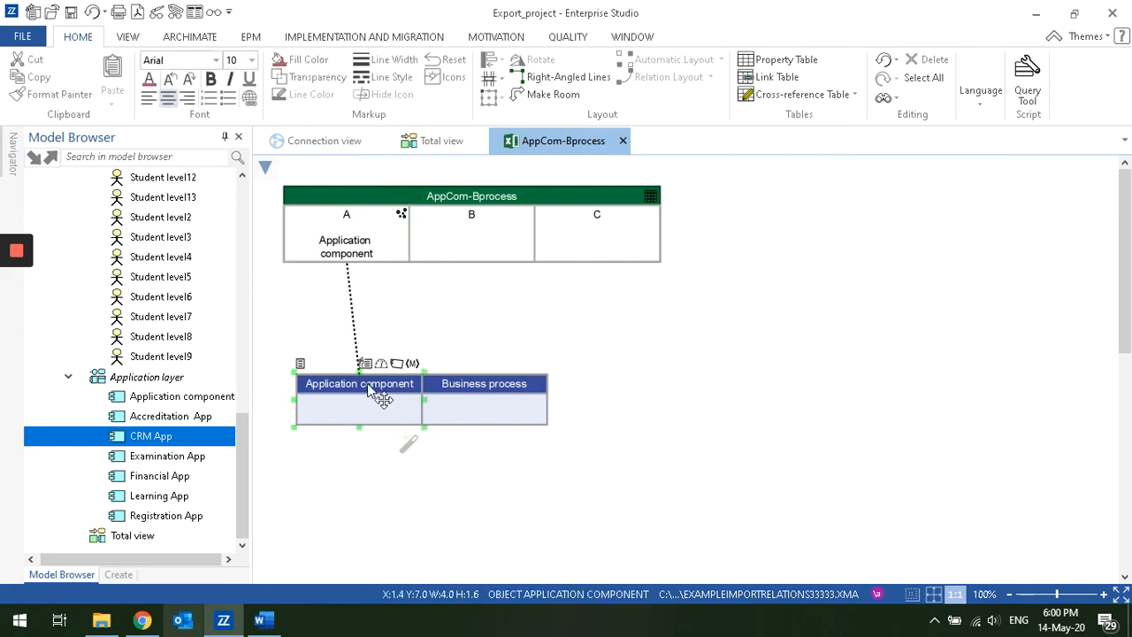
left_click_drag(365, 385, 363, 387)
- Connect the Business process object to column B and align it beneath that column beside Application component
left_click(461, 382)
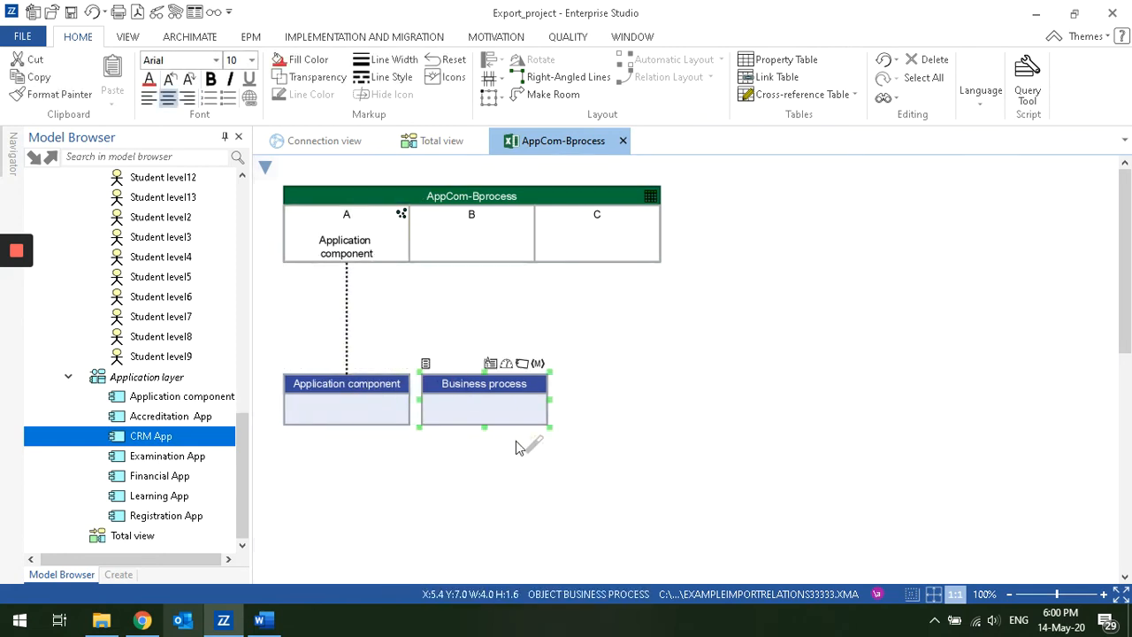
left_click_drag(534, 445, 484, 227)
left_click(516, 392)
left_click_drag(515, 392, 500, 389)
- Place a Serving relation object from the Business layer's relations beside Business process and connect it to column C
left_click_drag(245, 429, 245, 219)
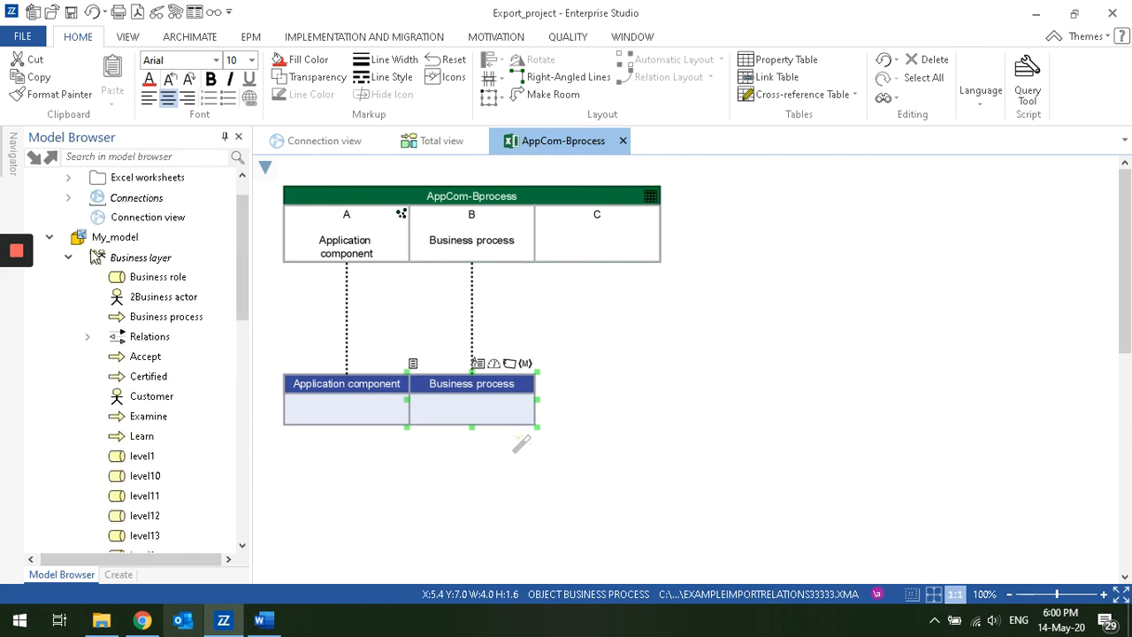
left_click(88, 337)
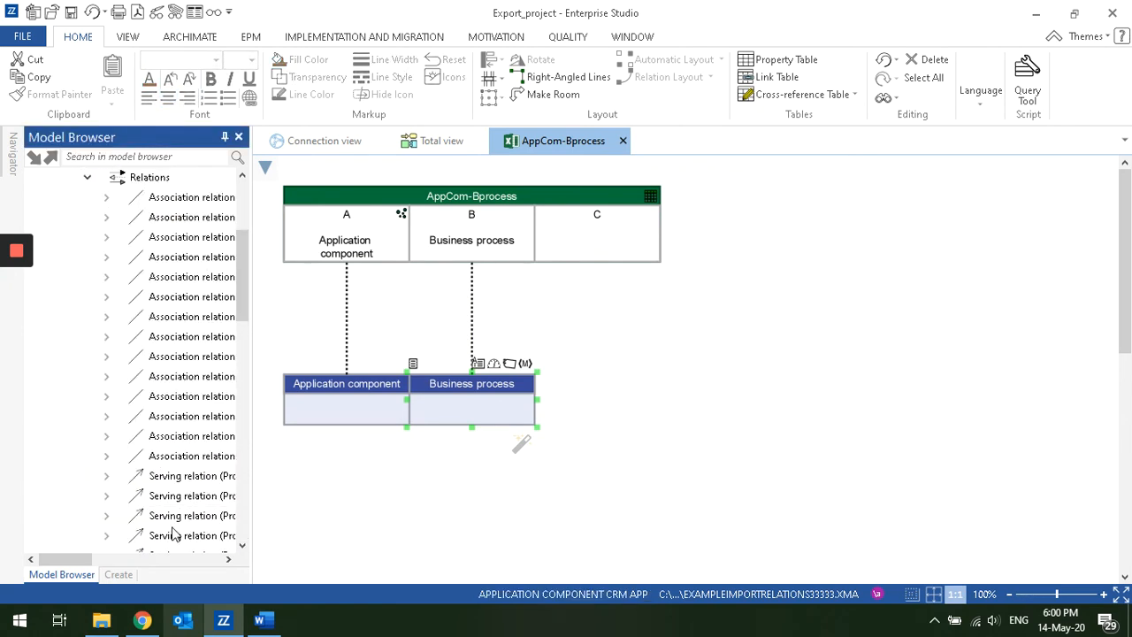
left_click_drag(174, 520, 670, 389)
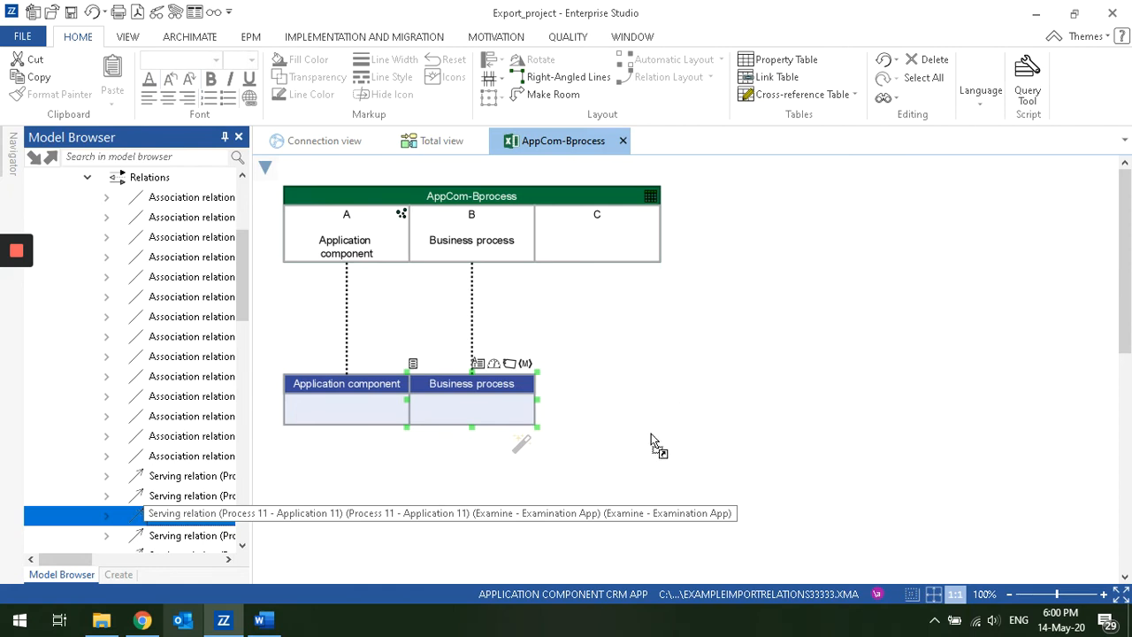
left_click_drag(650, 434, 566, 386)
left_click_drag(644, 443, 599, 251)
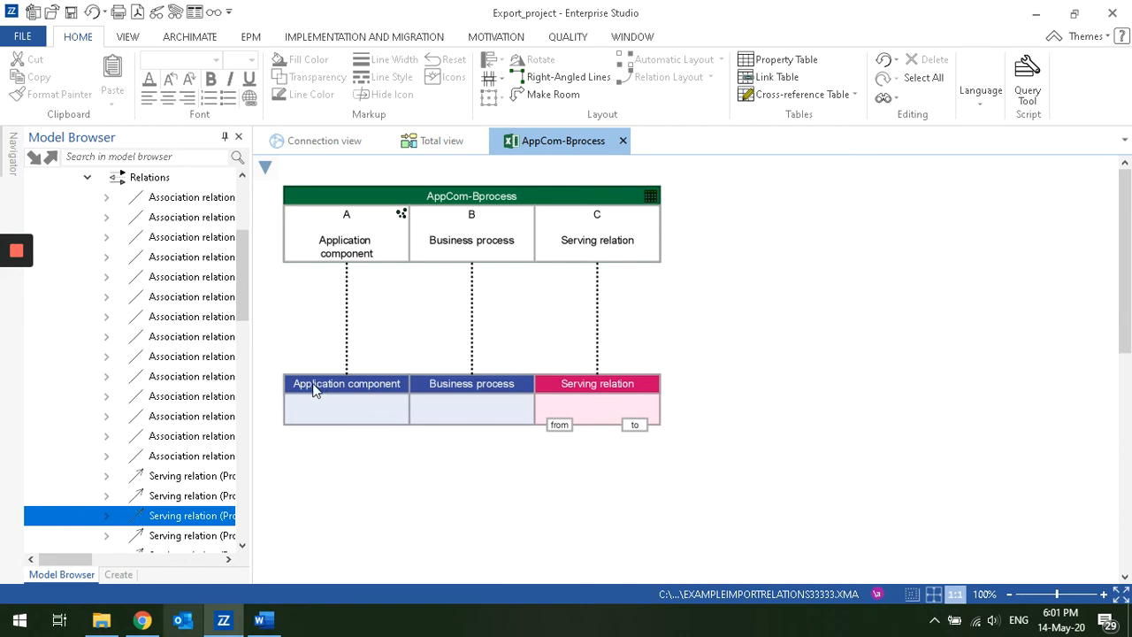
- Link the serving relation's "from" end to Business process and its "to" end to Application component
left_click(106, 516)
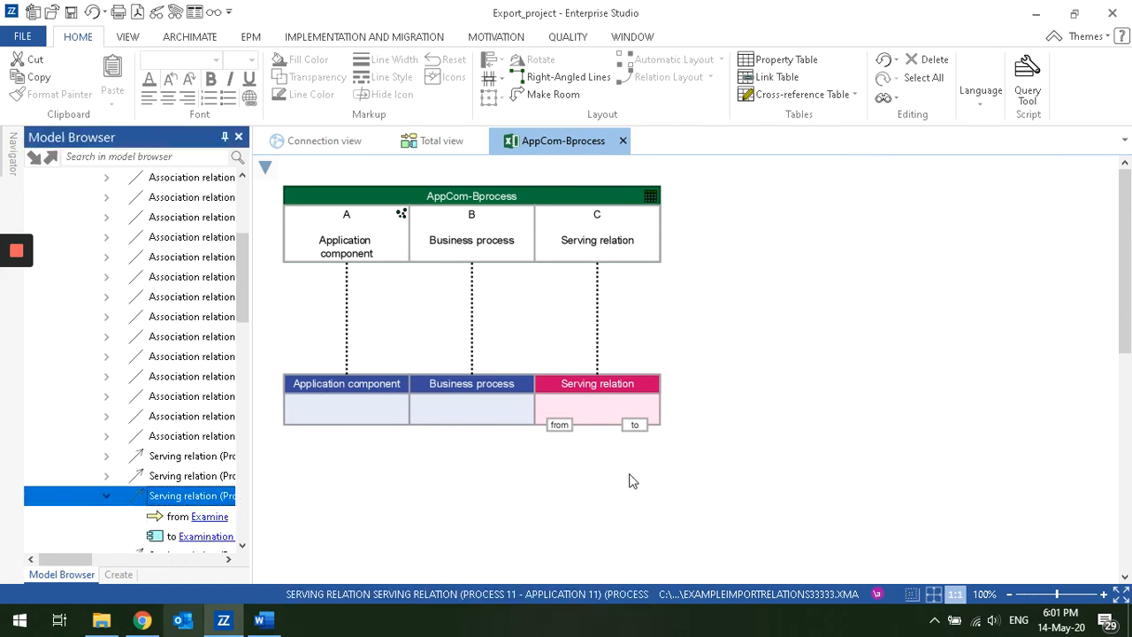
scroll(630, 480, "down", 1)
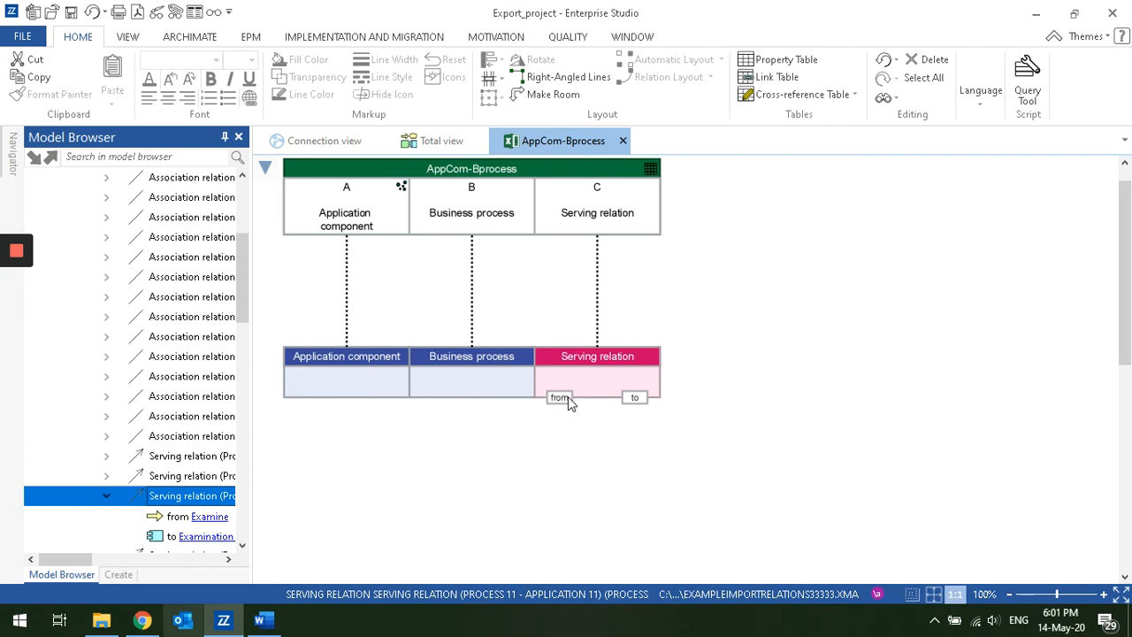
left_click_drag(568, 396, 472, 397)
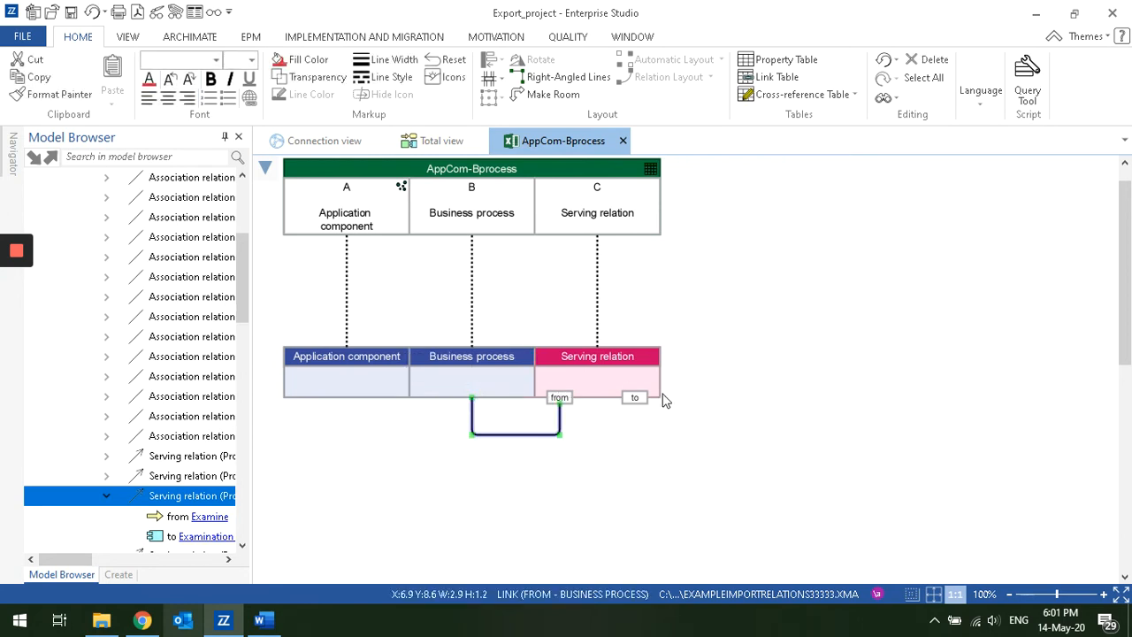
left_click_drag(635, 397, 348, 397)
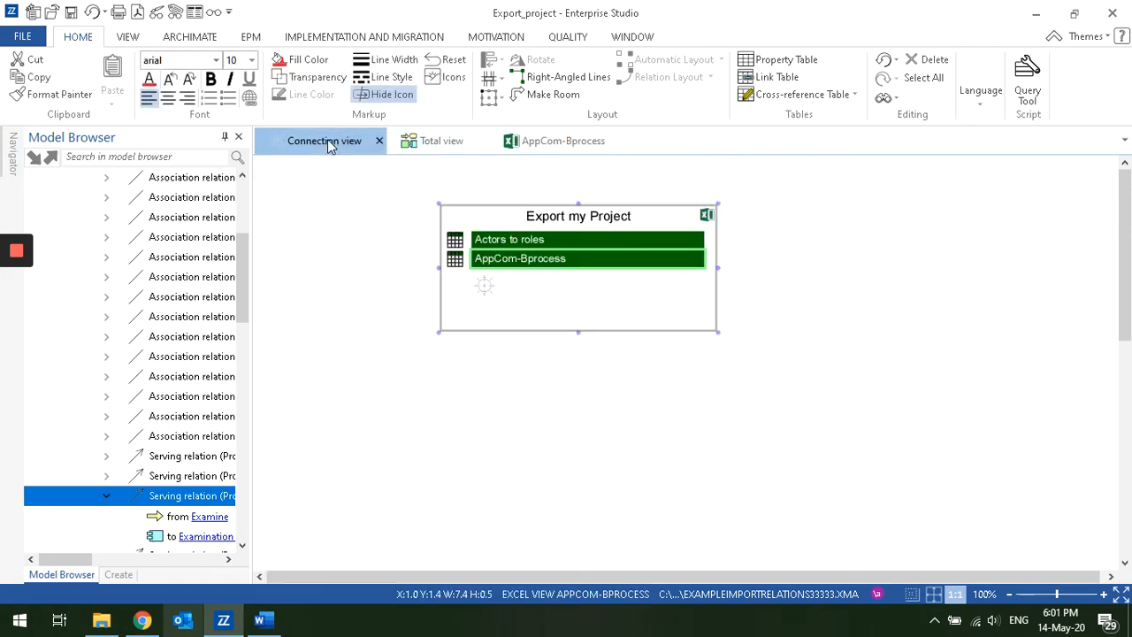
- Export the Export my Project connection to an Excel file named Export my Project in New folder, then close the messages
left_click(671, 294)
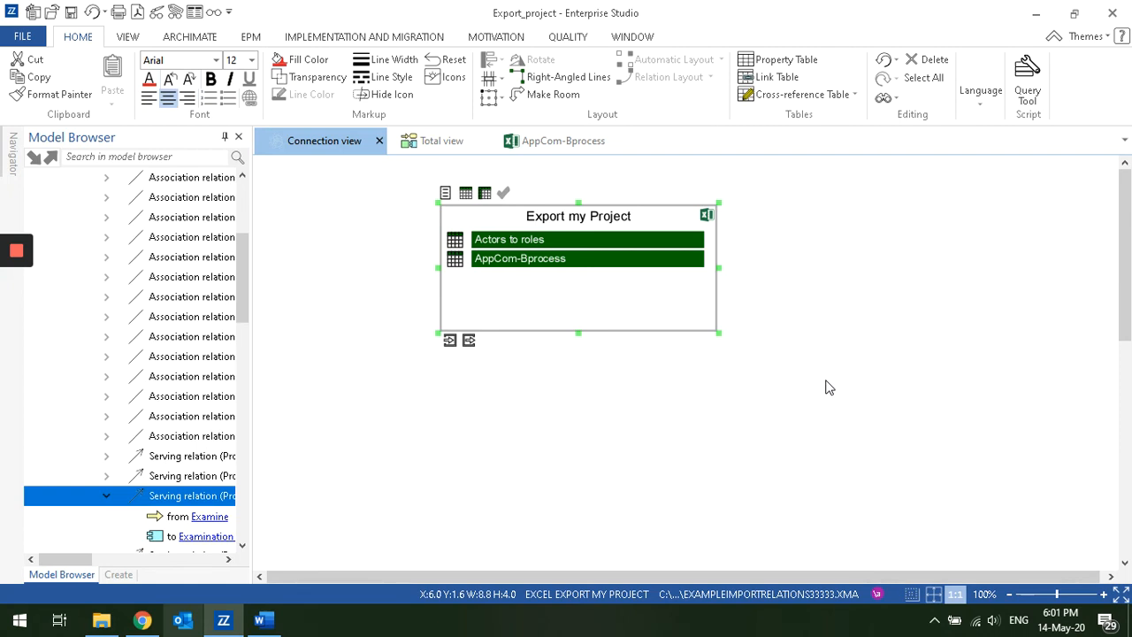
left_click(469, 341)
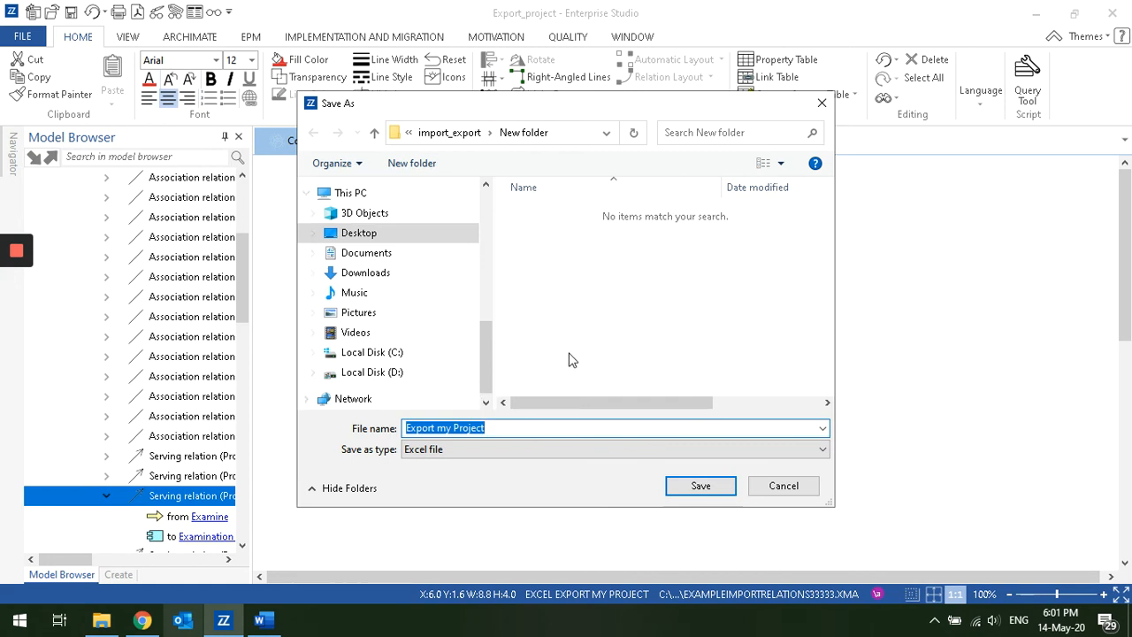
left_click(716, 487)
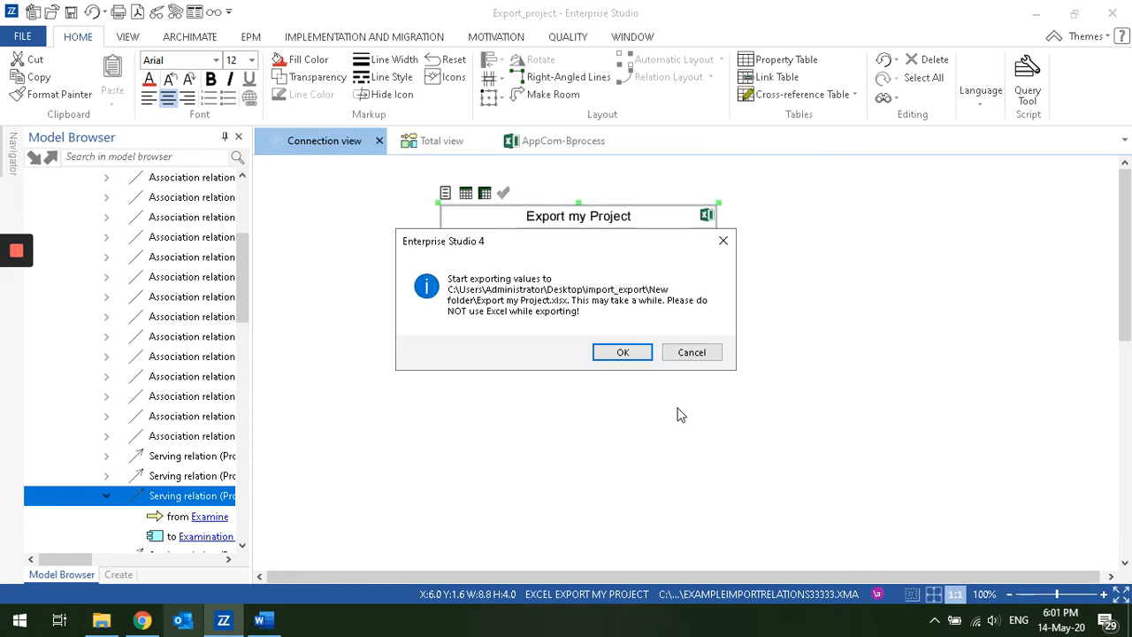
left_click(623, 354)
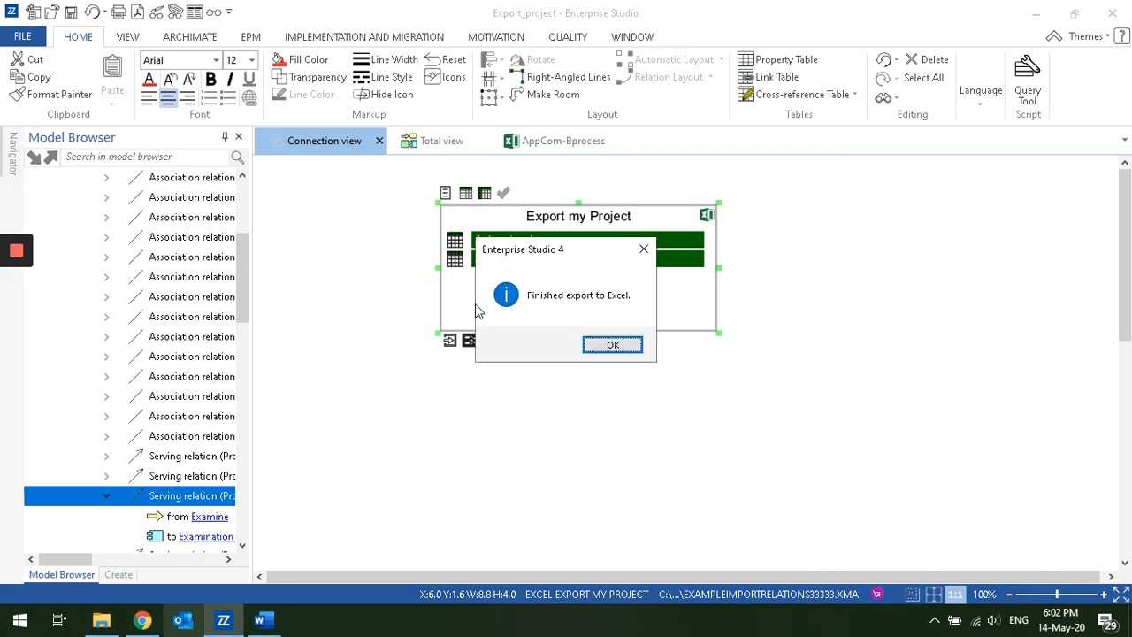
left_click(613, 345)
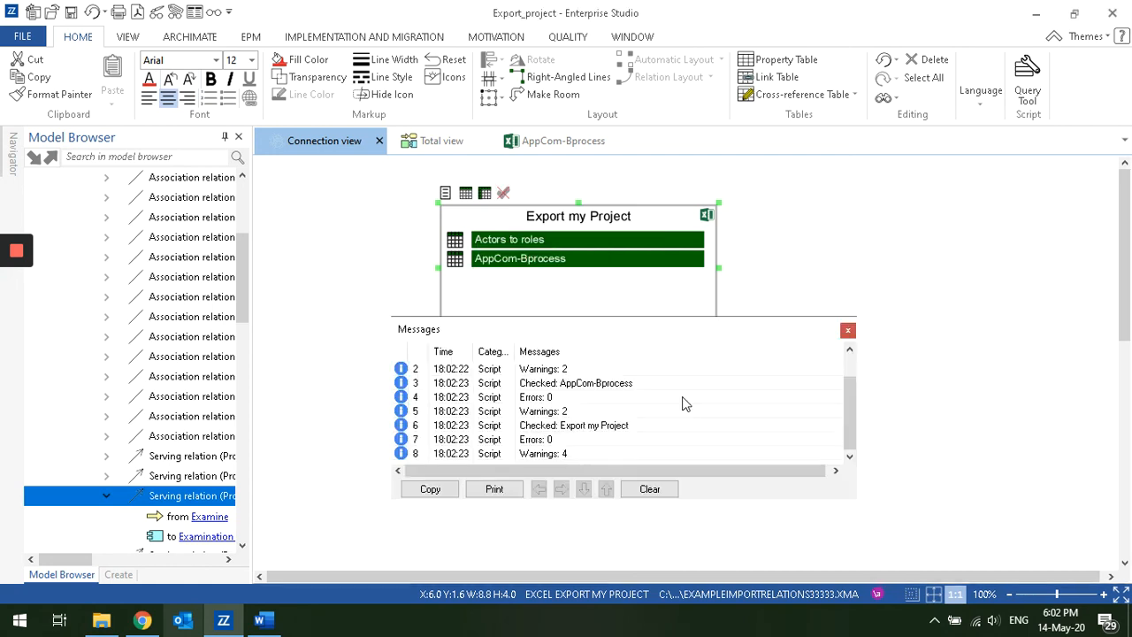
left_click(848, 331)
- Open the Actors to roles worksheet and make column C, Relation, its population column
double_click(544, 239)
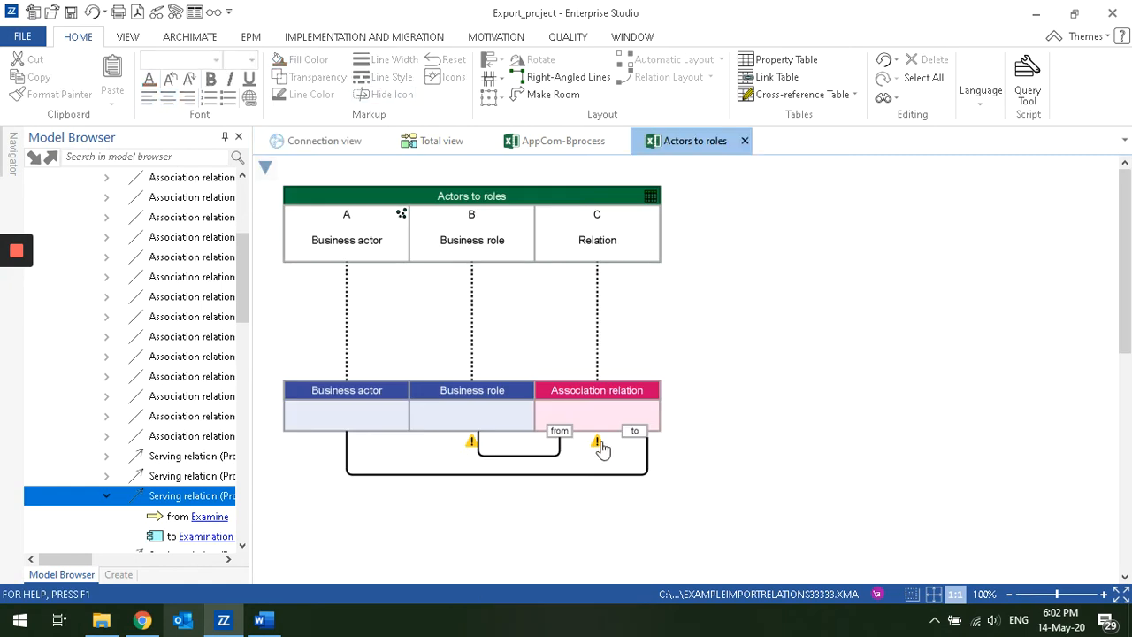
mouse_move(601, 448)
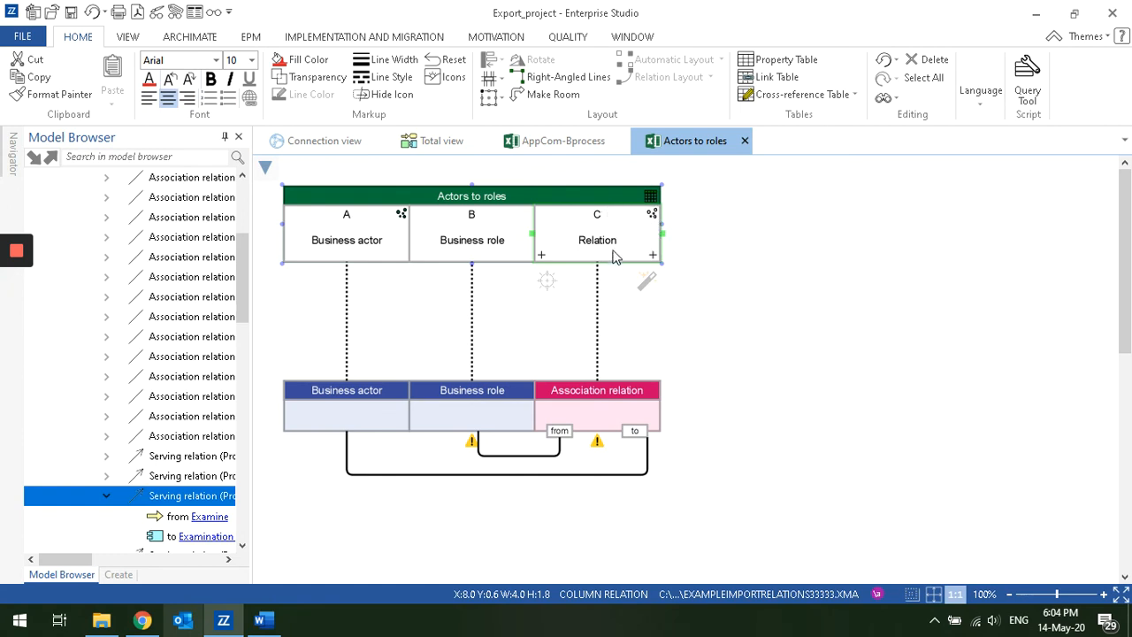
left_click(653, 216)
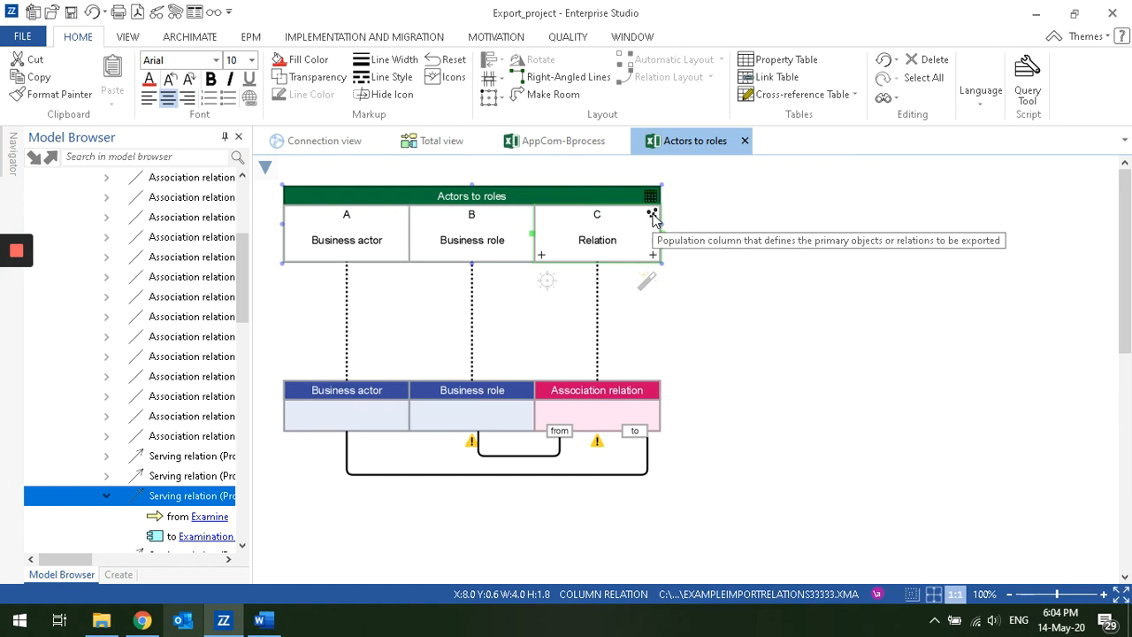
- Make column C, Serving relation, the population column of the AppCom-Bprocess worksheet
left_click(563, 142)
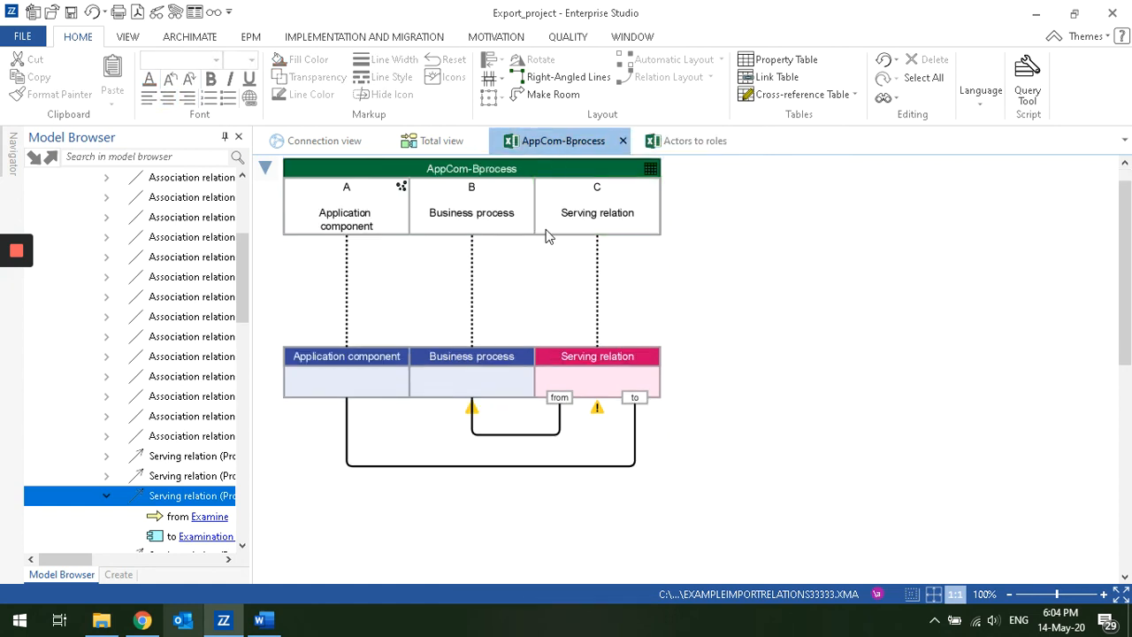
left_click(642, 209)
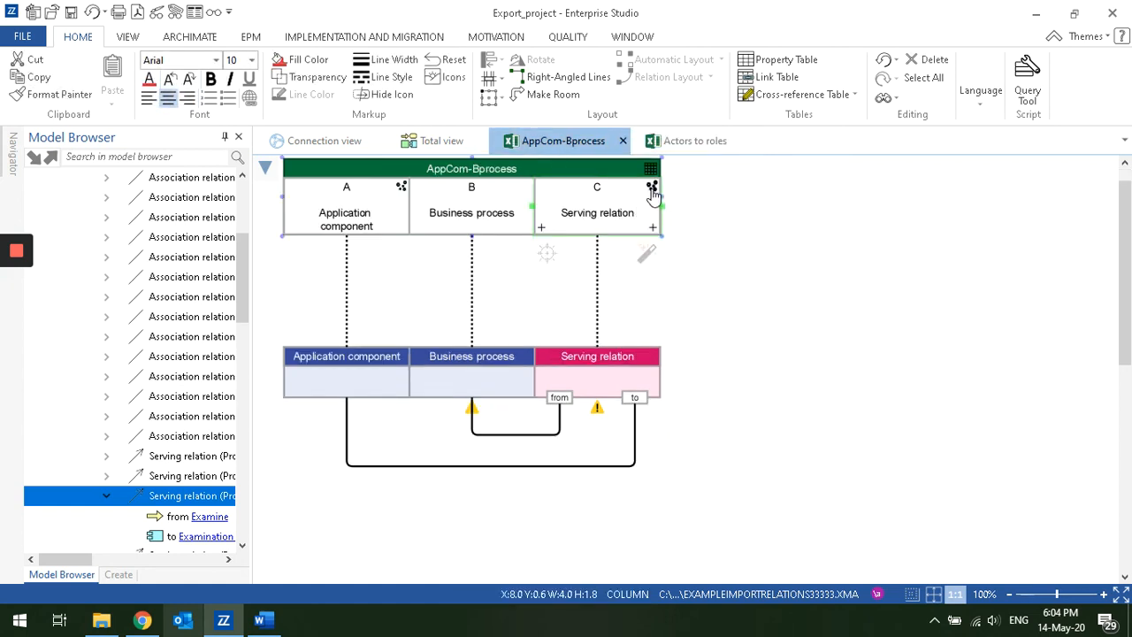
left_click(652, 190)
- Run the check on the AppCom-Bprocess worksheet again, then clear and close the messages
left_click(266, 169)
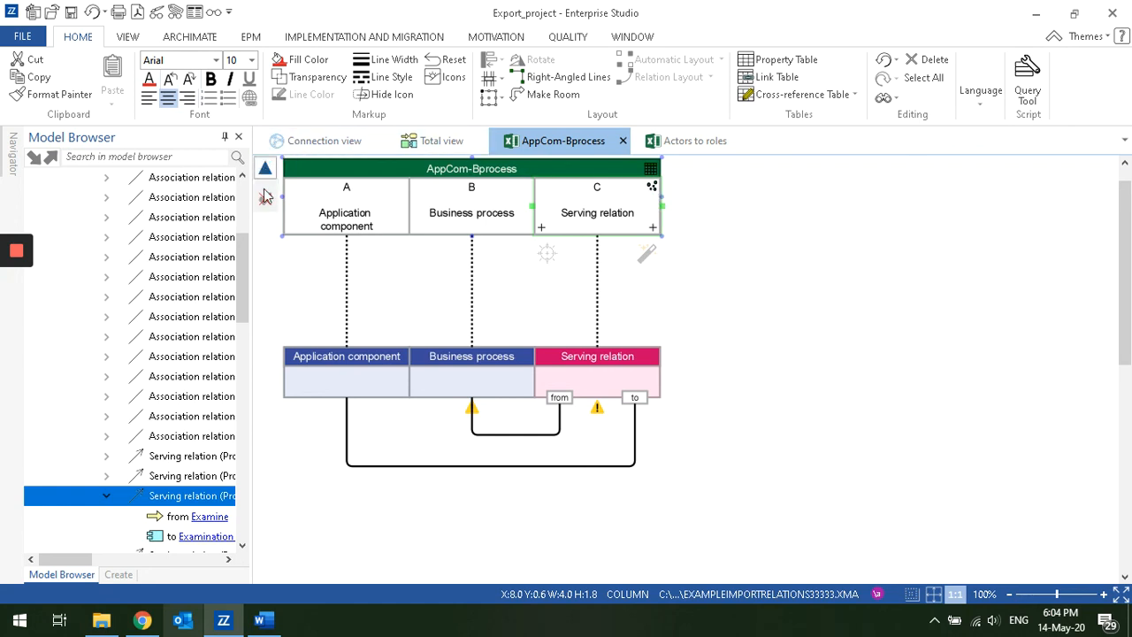
left_click(266, 201)
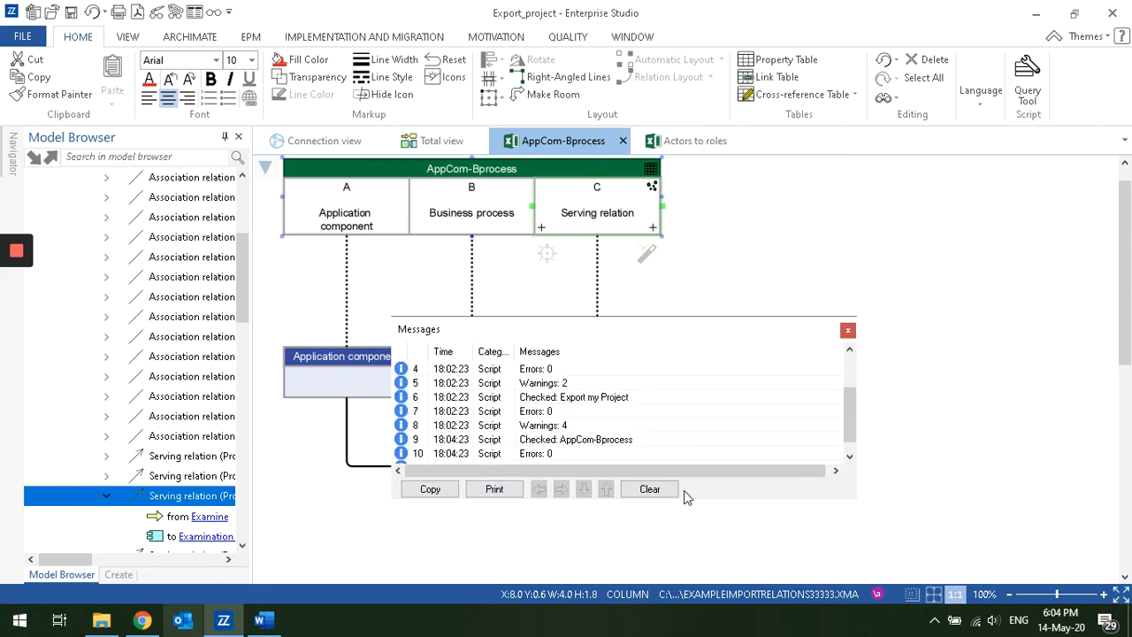
left_click(651, 489)
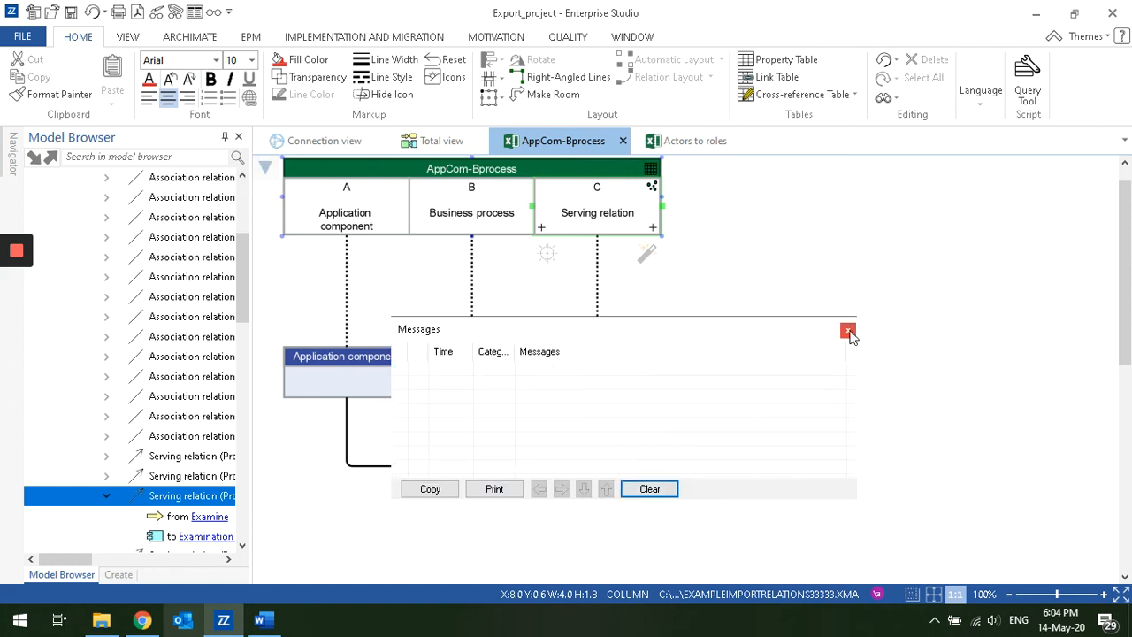
left_click(847, 331)
- Run the check on the Actors to roles worksheet again
left_click(689, 139)
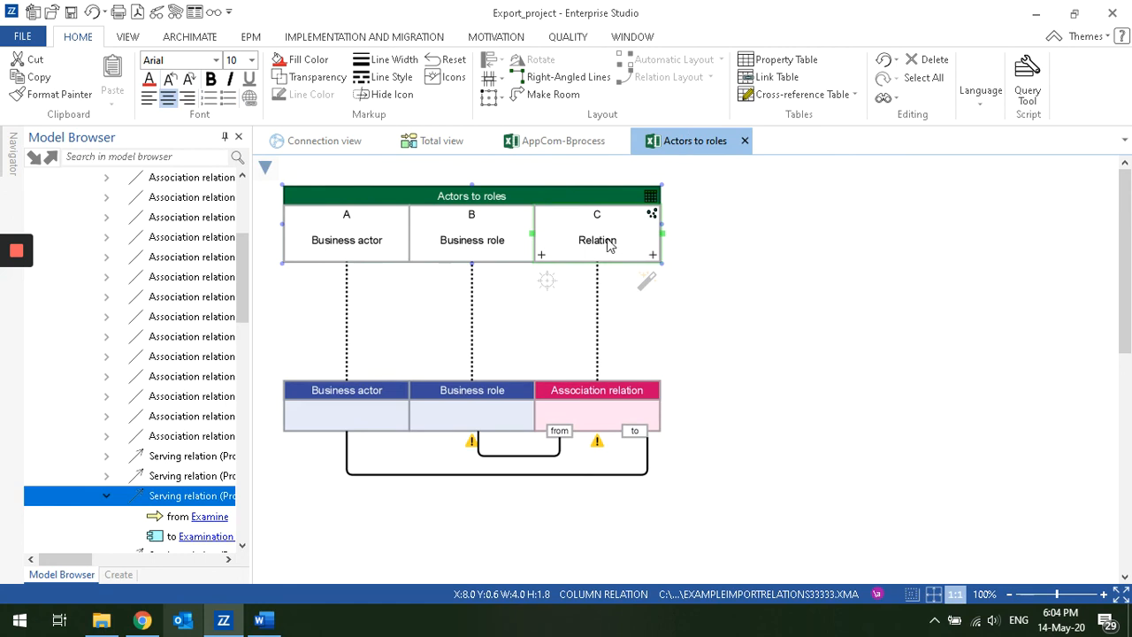
left_click(264, 167)
left_click(270, 203)
left_click(265, 169)
left_click(270, 202)
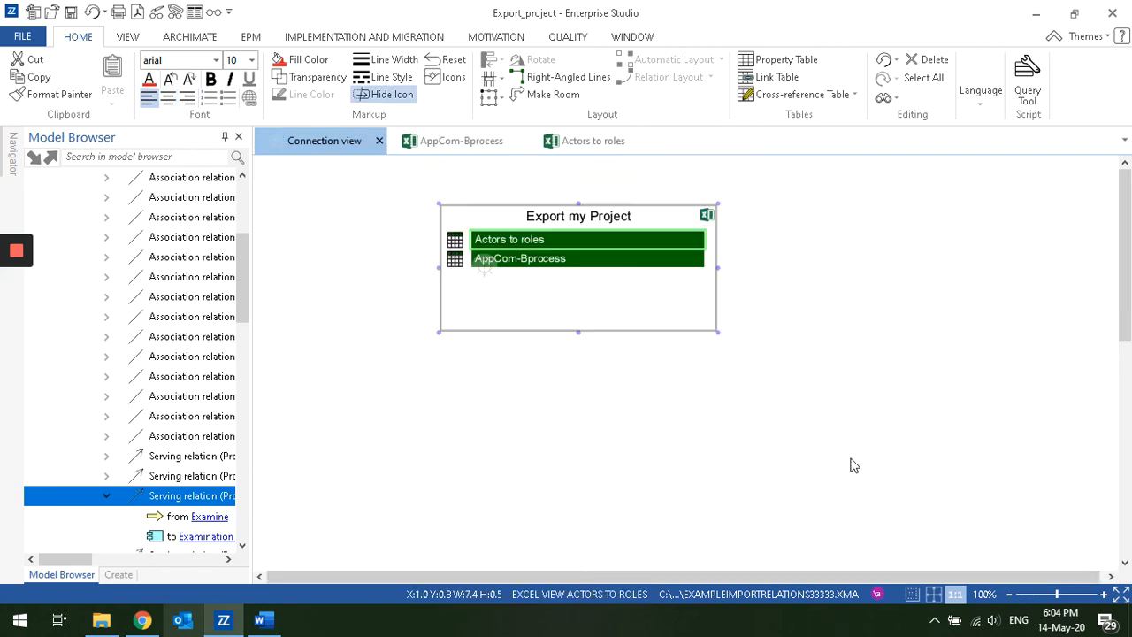
- Export the Export my Project connection to Excel again, replacing the existing Export my Project.xlsx file
left_click(504, 387)
left_click(570, 332)
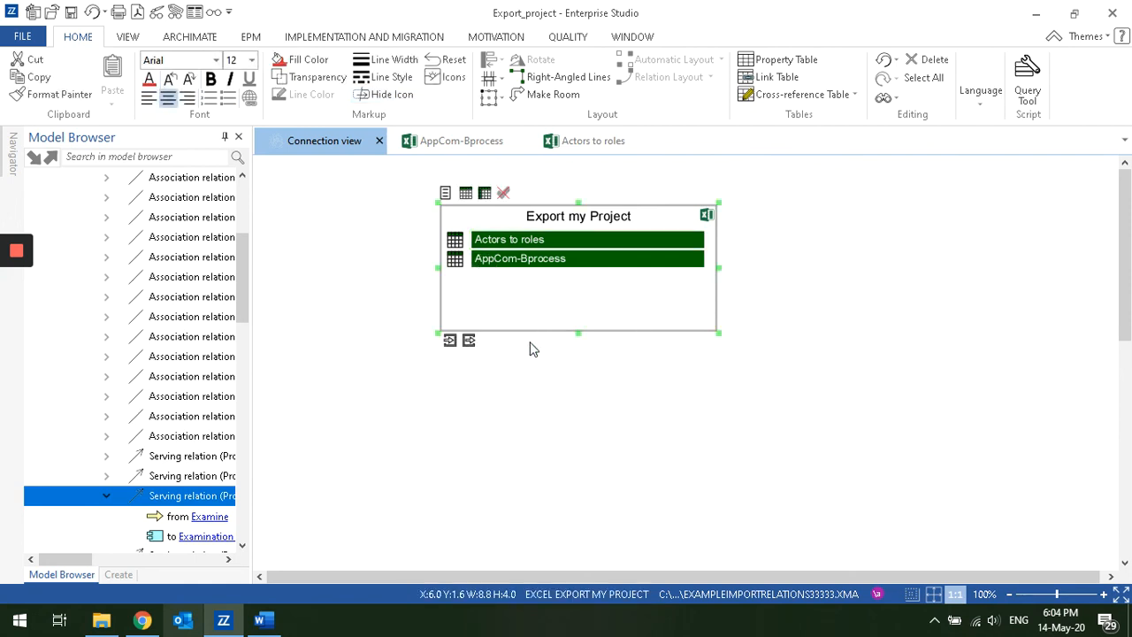
left_click(469, 341)
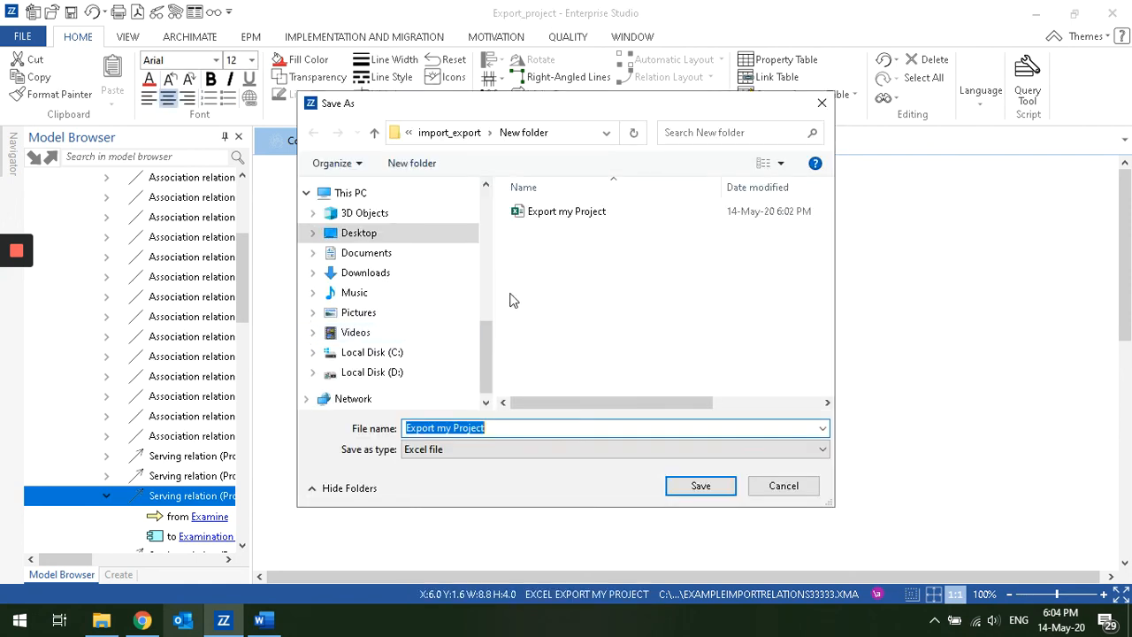
double_click(558, 214)
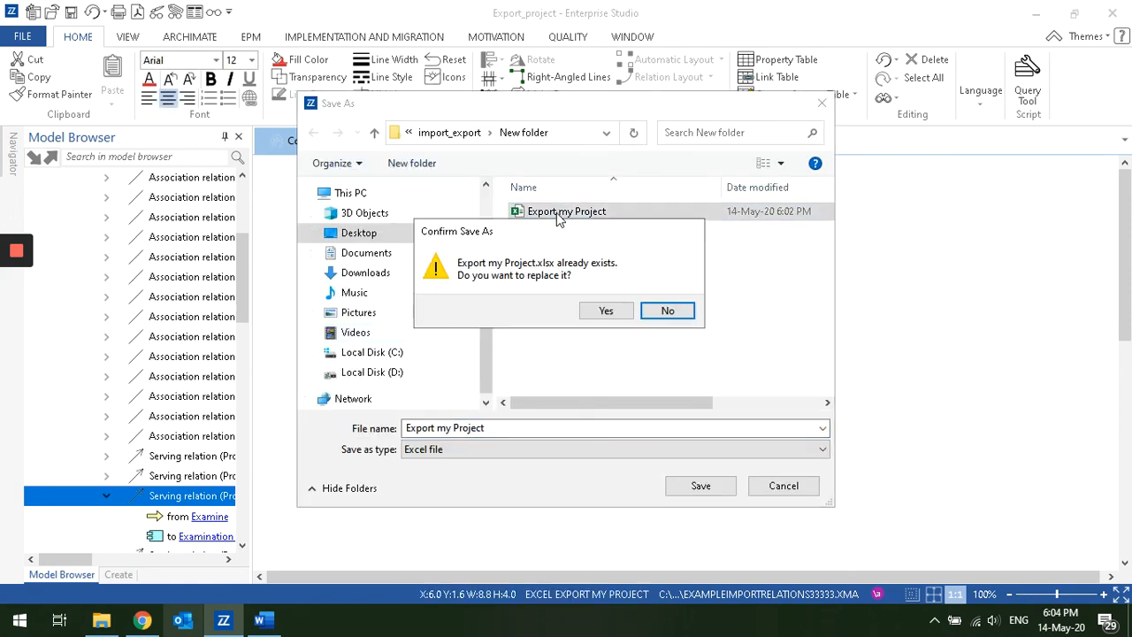
left_click(604, 311)
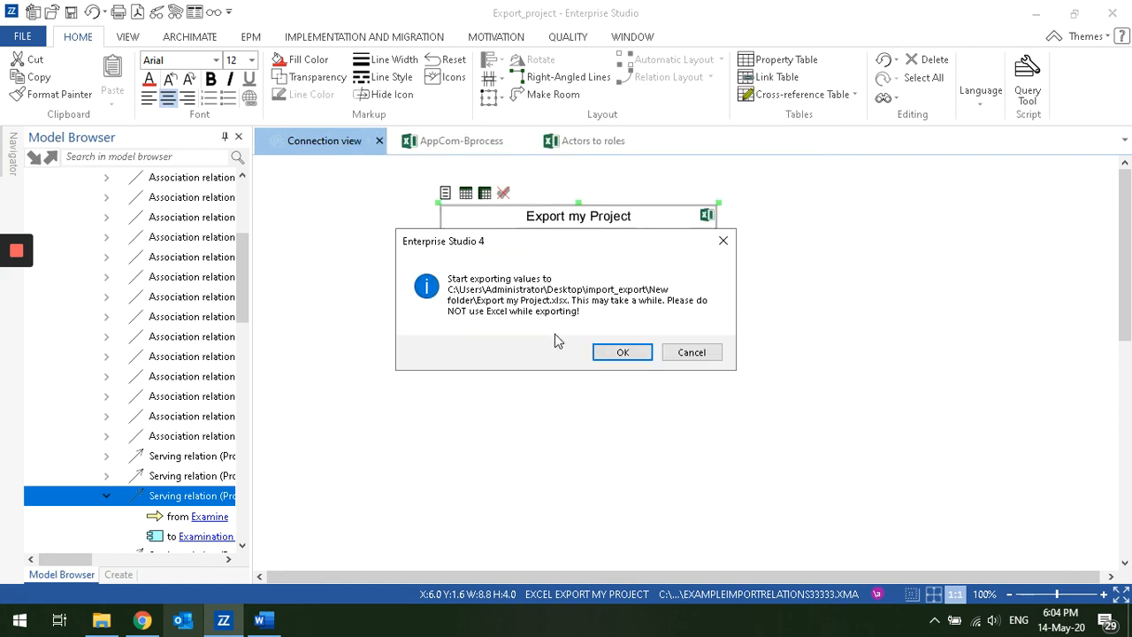
left_click(621, 352)
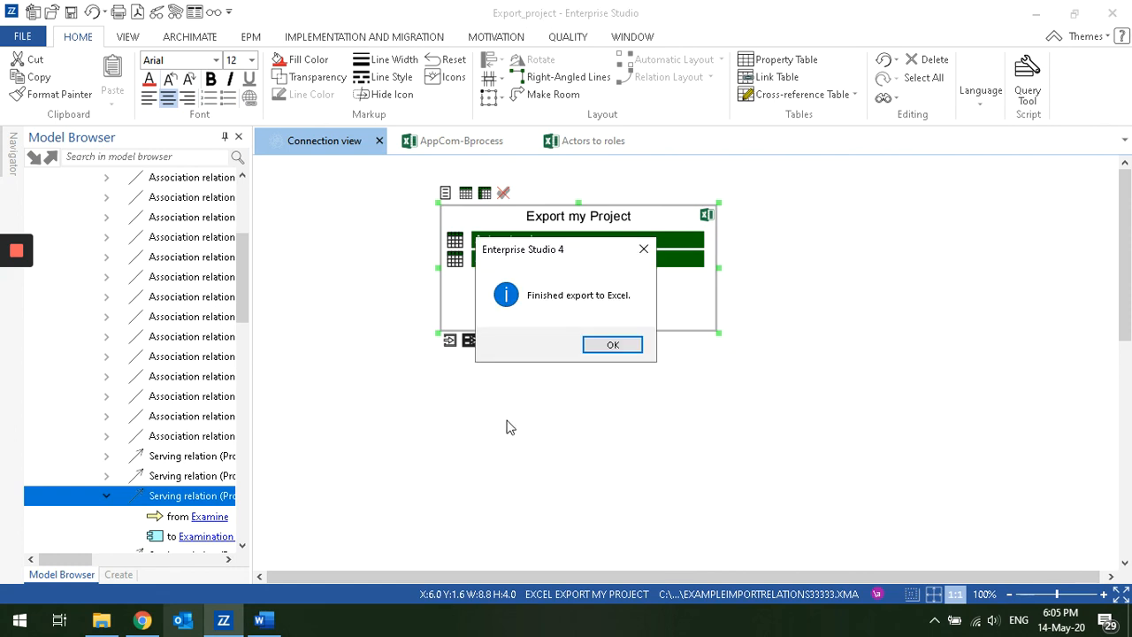
- Dismiss the export message, open the exported Export my Project workbook from New folder in Excel, and maximize its window
key("Return")
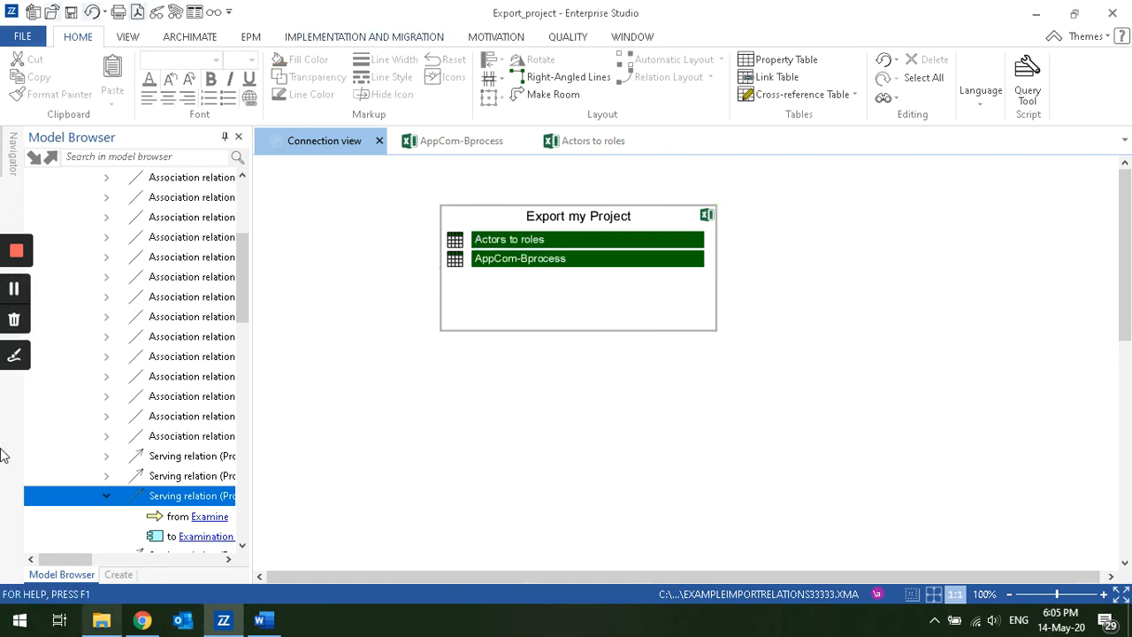
left_click(104, 624)
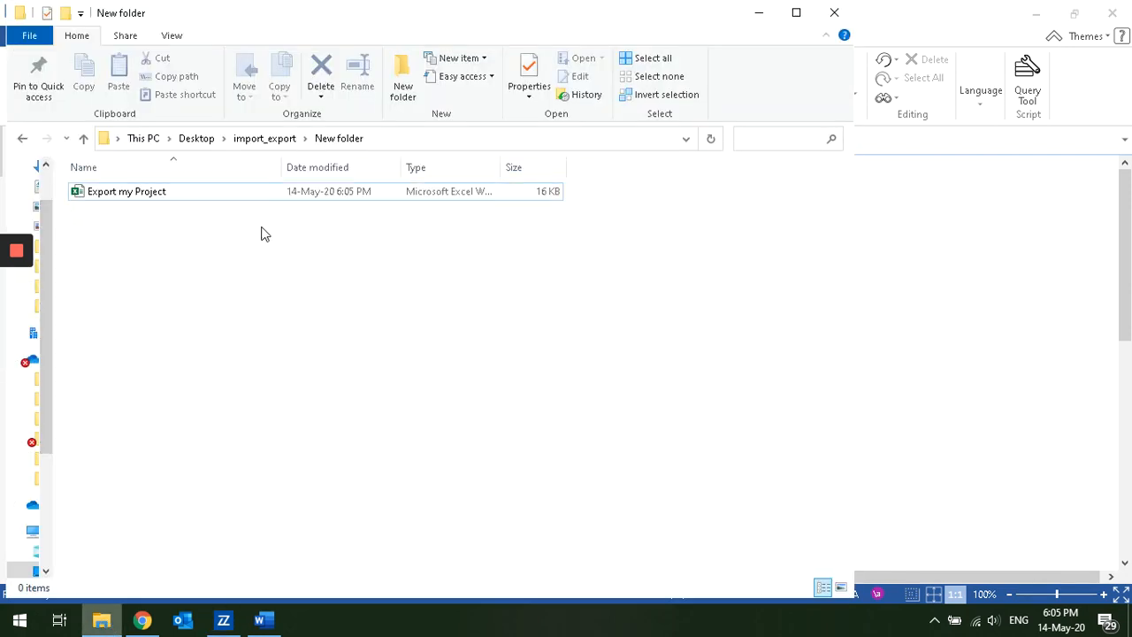
double_click(155, 198)
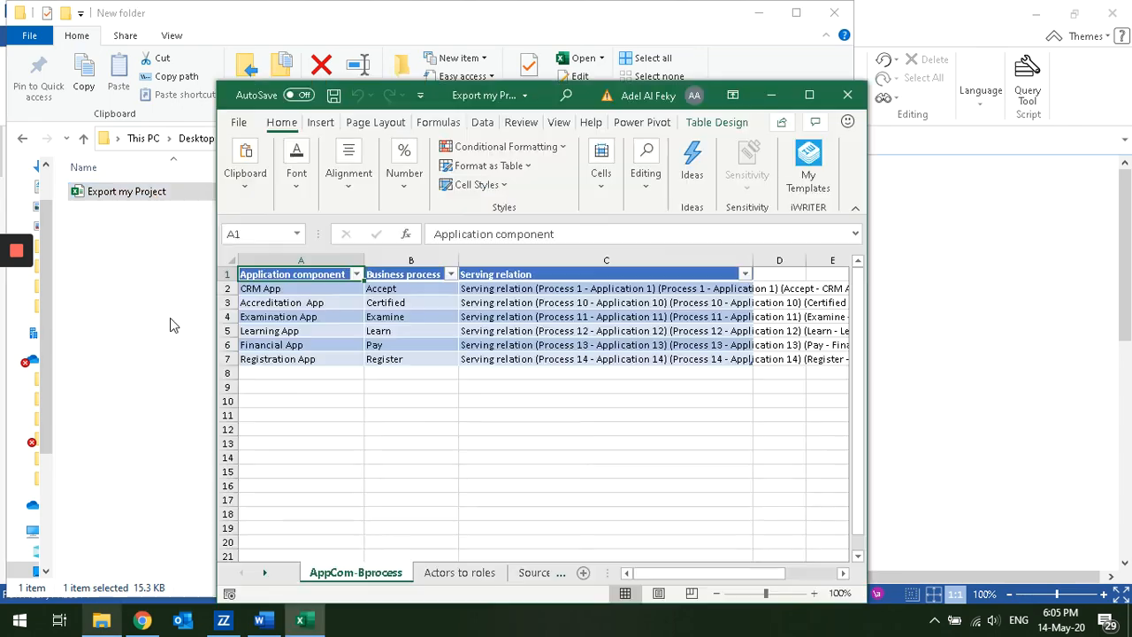
double_click(588, 97)
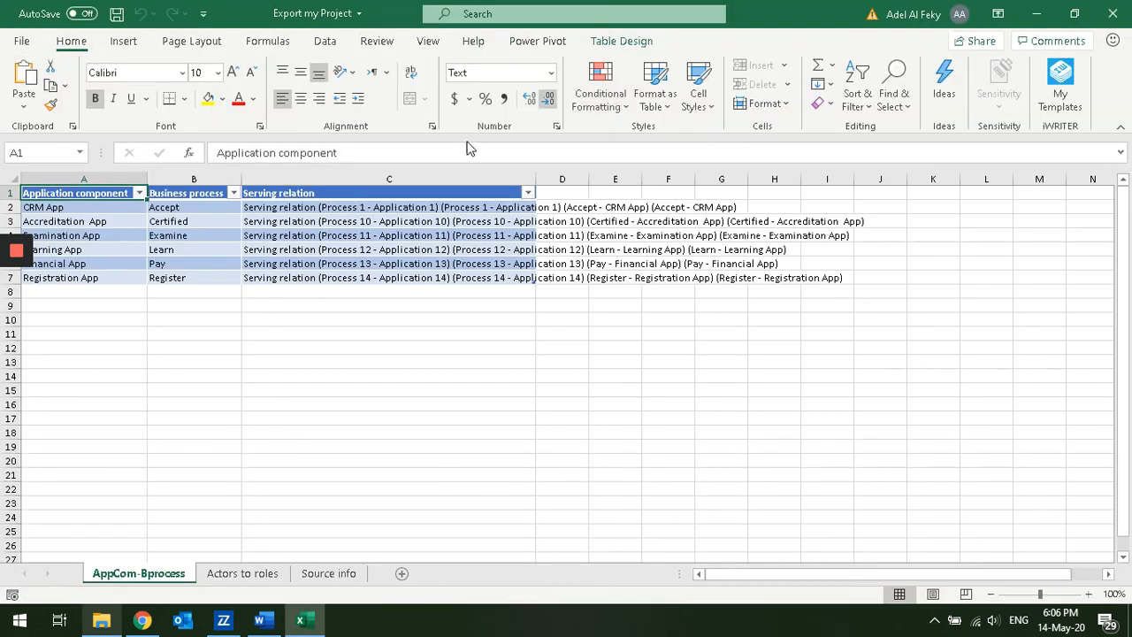
- Review the Actors to roles and AppCom-Bprocess sheets, and widen the Serving relation column on AppCom-Bprocess
left_click(232, 575)
left_click(141, 575)
left_click(237, 577)
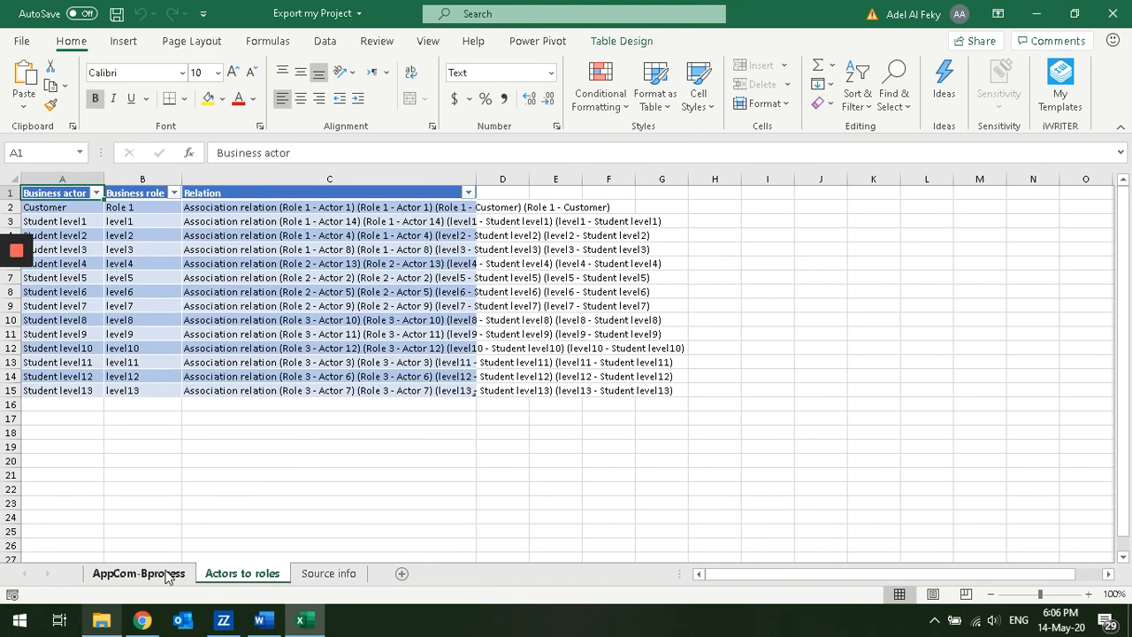
left_click(166, 576)
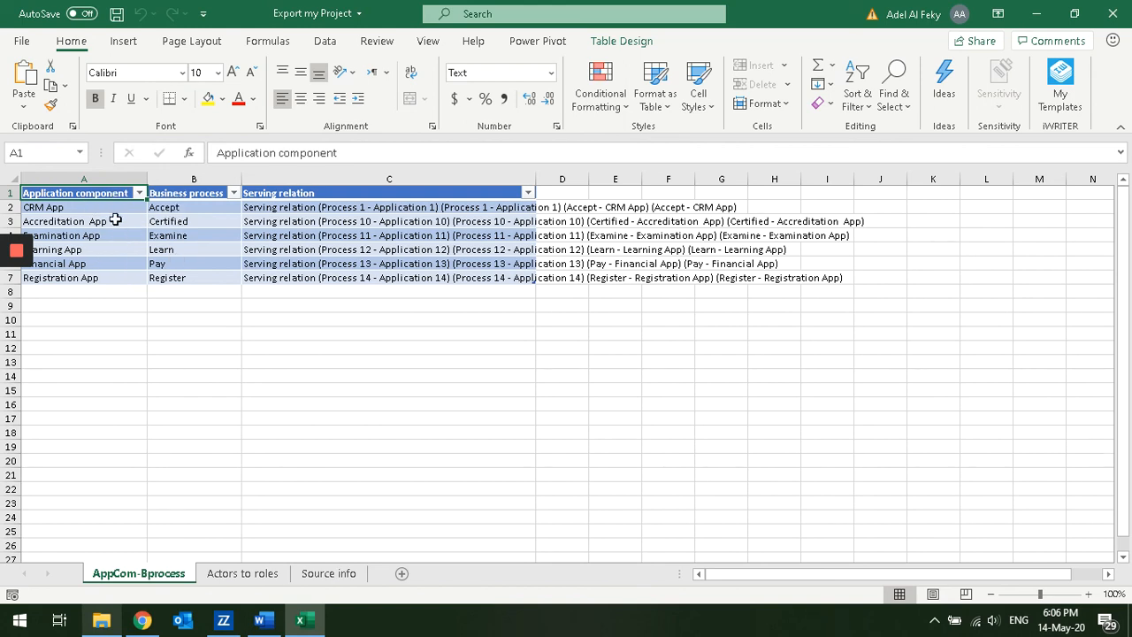
left_click_drag(538, 179, 808, 179)
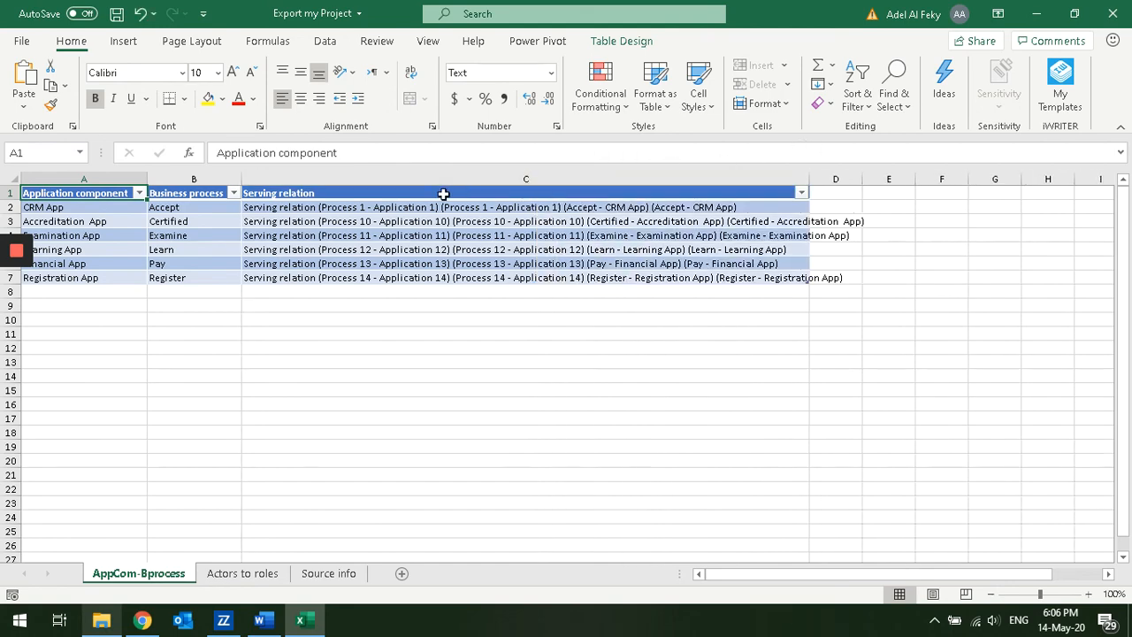
- On the Actors to roles sheet, widen the Business role column and fit the Business actor and Relation columns to their contents
left_click(242, 574)
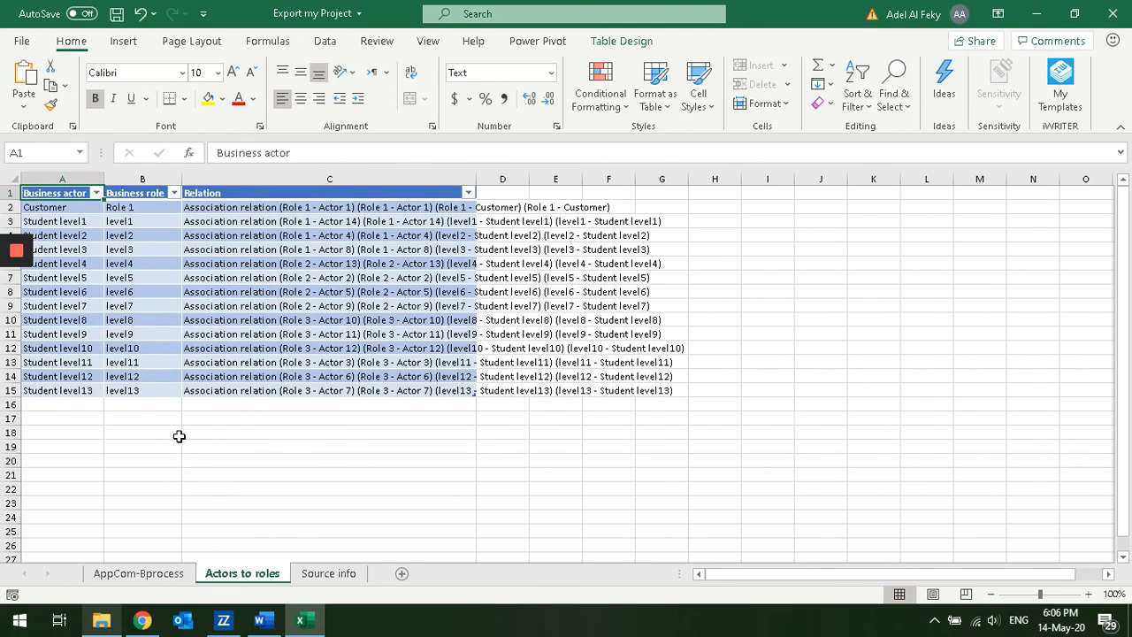
double_click(105, 176)
double_click(183, 176)
left_click_drag(209, 176, 274, 176)
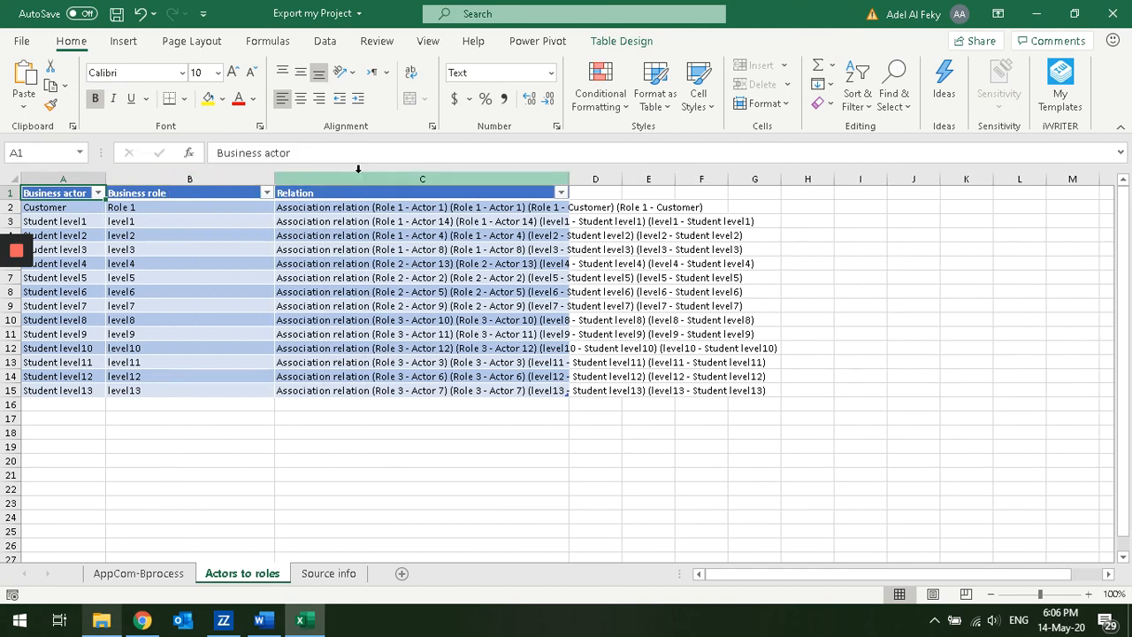
double_click(569, 178)
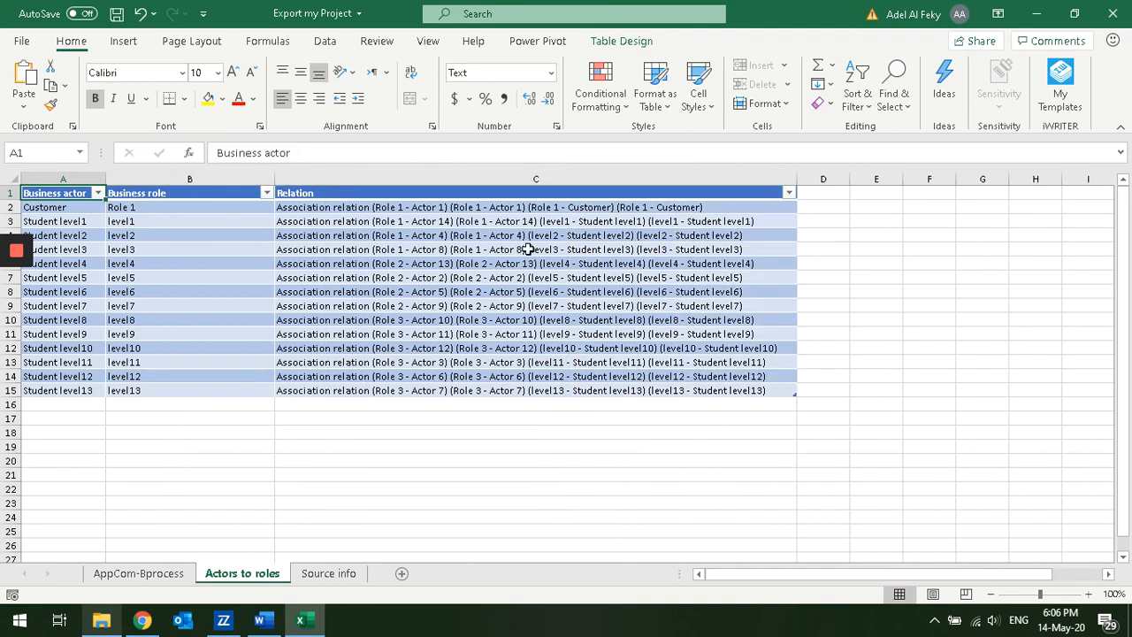
- Examine the export details on the Source info sheet, and return to the AppCom-Bprocess sheet
left_click(344, 576)
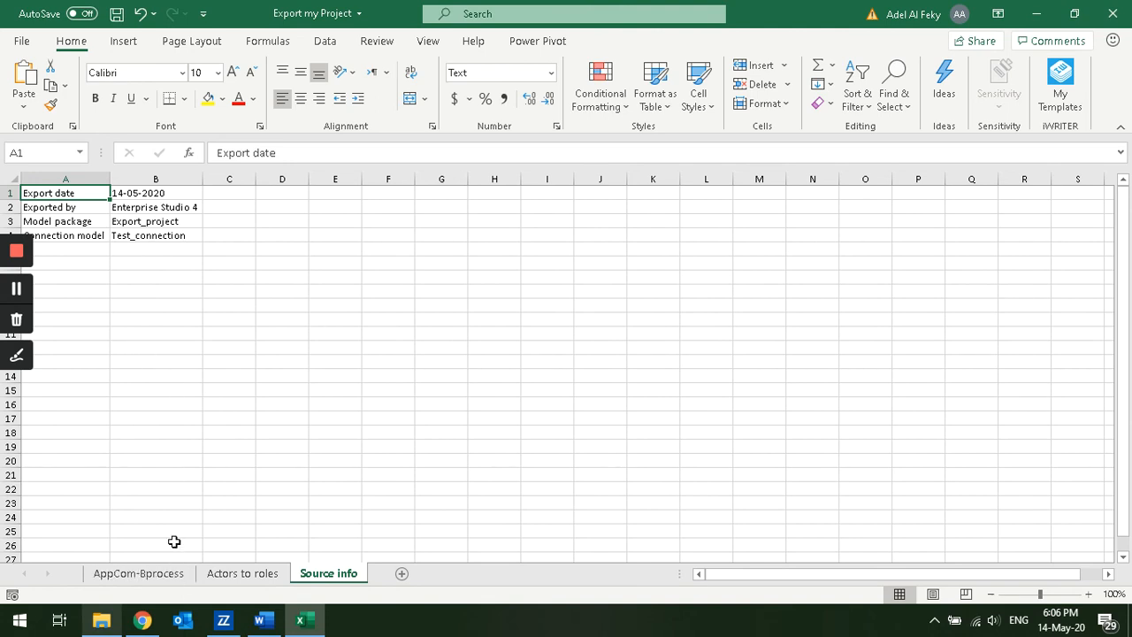
left_click(140, 574)
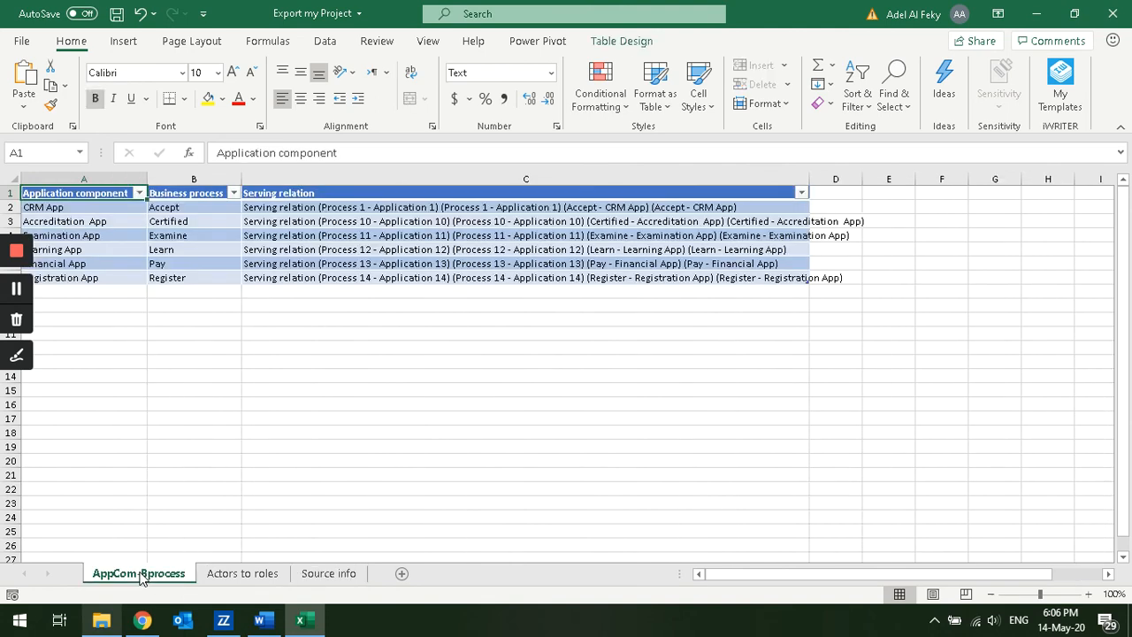